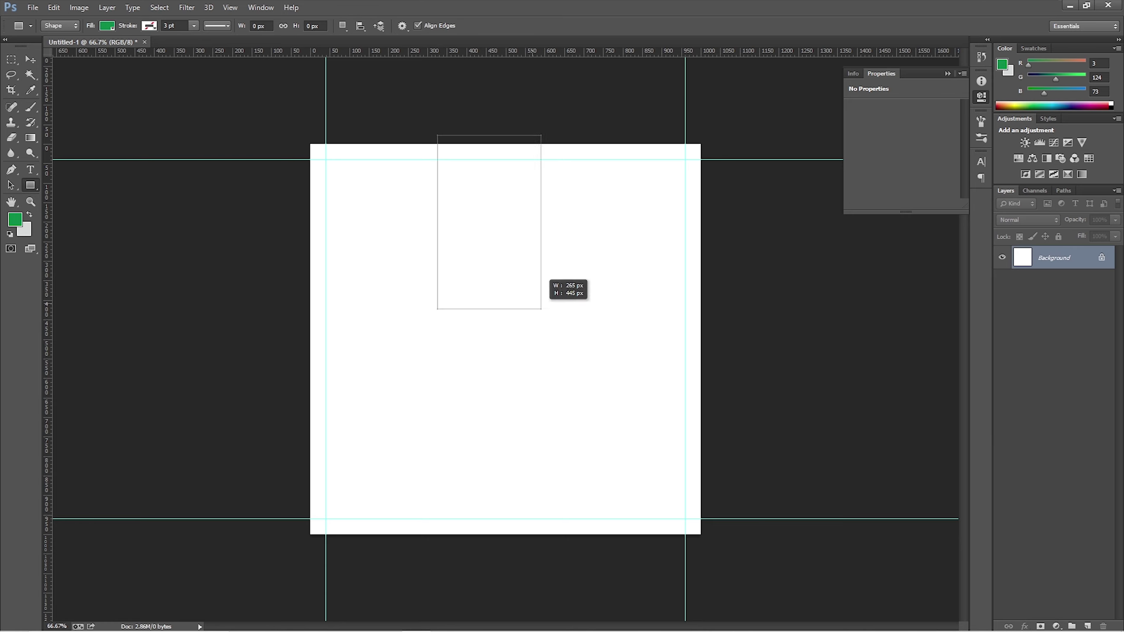
Convert the locked Background into a regular layer and centre the green rectangle horizontally on it.
key("v")
left_click(588, 336)
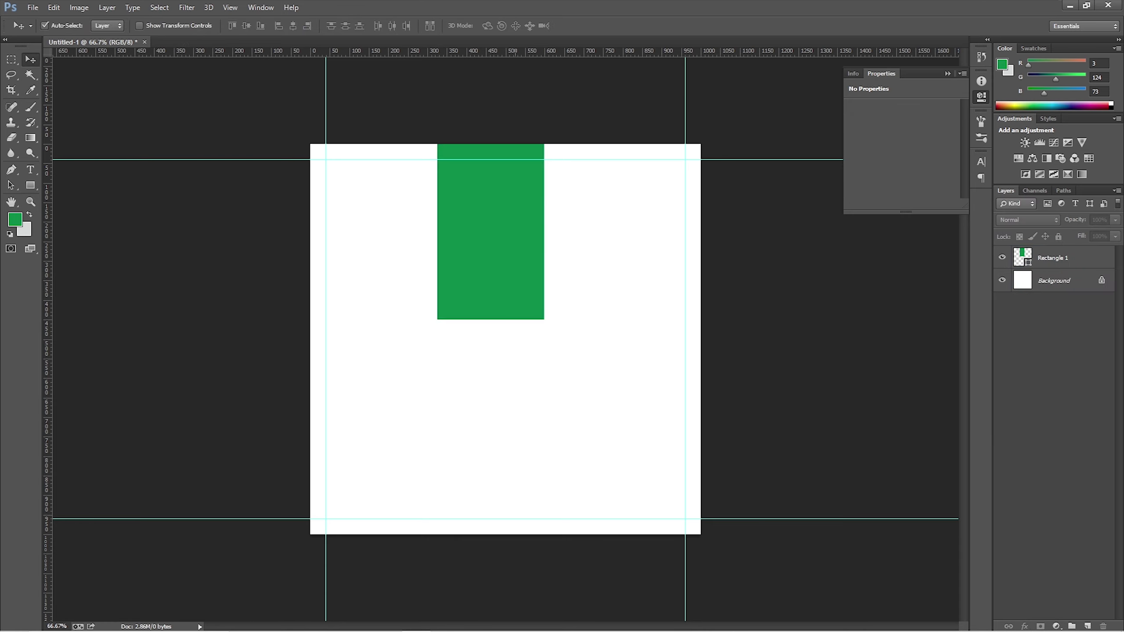
double_click(1054, 281)
key("Return")
left_click(1053, 257, "shift")
left_click(293, 25)
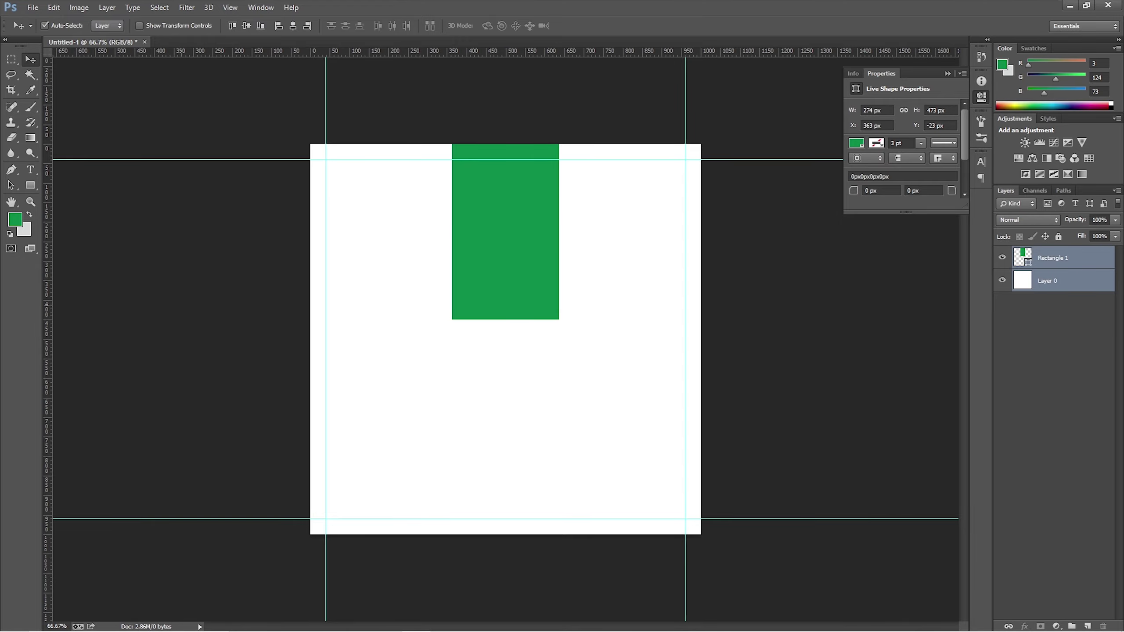
left_click(181, 305)
left_click(496, 257)
Open burger.png, bring the burger into the poster over the green rectangle, and centre it horizontally with Layer 0.
key("ctrl+o")
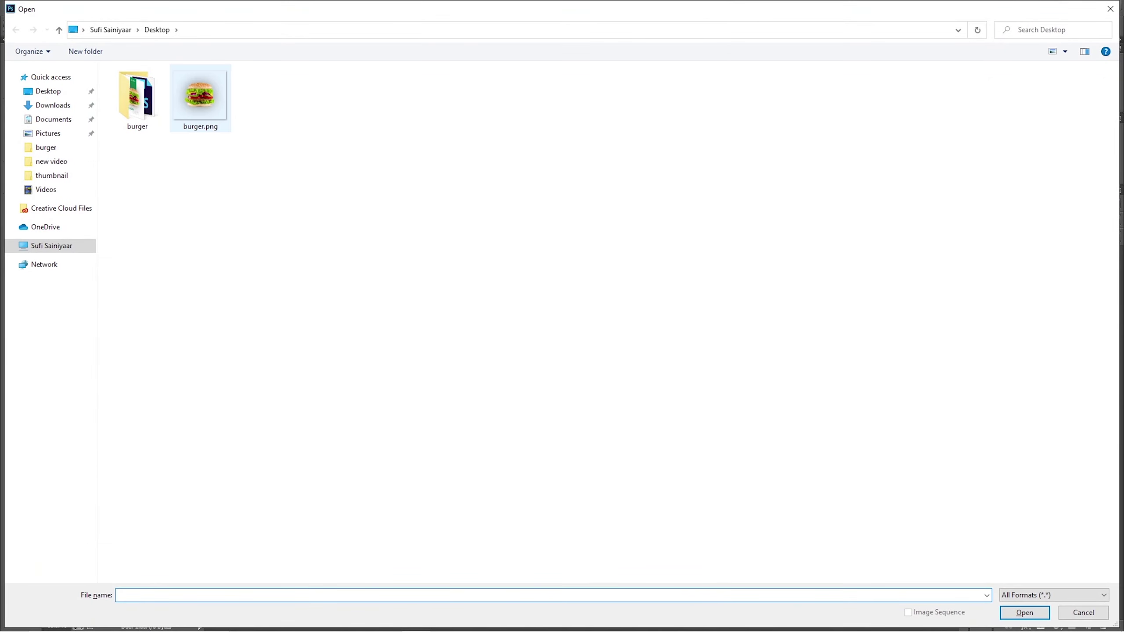
double_click(200, 97)
left_click_drag(486, 226, 516, 283)
left_click(1062, 303, "ctrl")
left_click(293, 25)
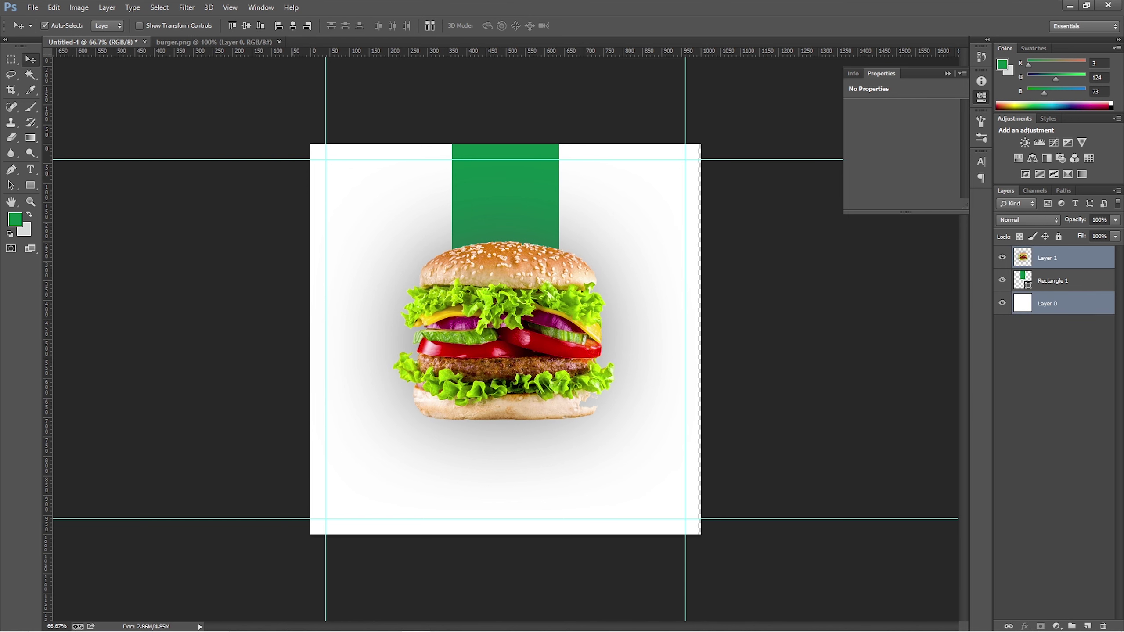
Align the horizontal centres of the green rectangle and Layer 0 again.
left_click(1052, 280)
left_click(1052, 303, "ctrl")
left_click(292, 25)
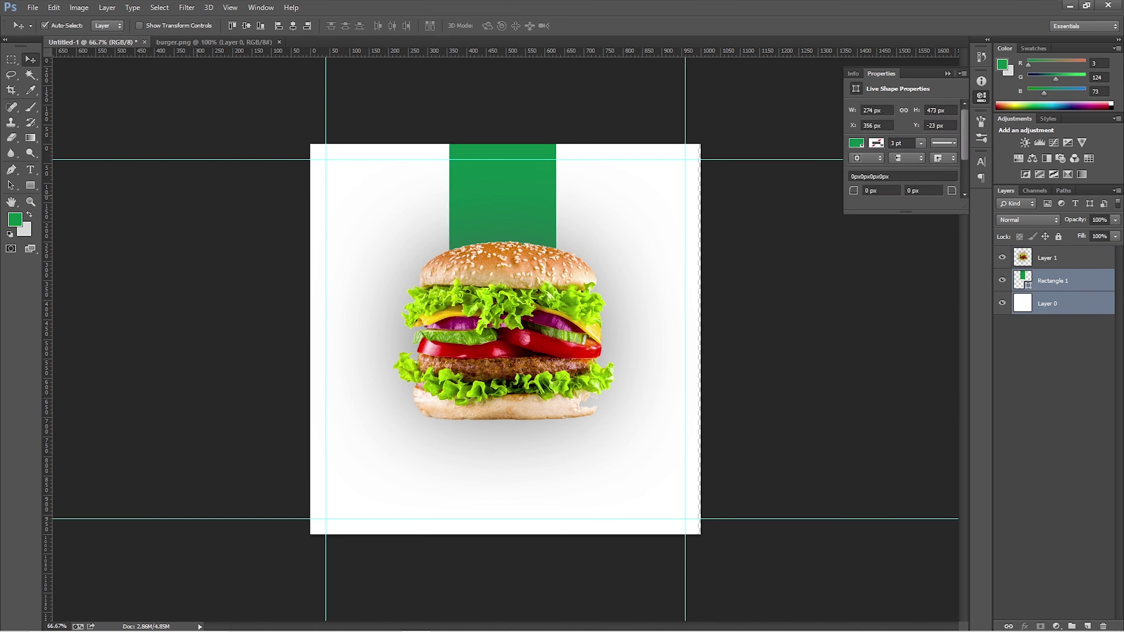
left_click(197, 195)
Add the white text "Logo Here" on the green rectangle above the burger.
left_click(31, 169)
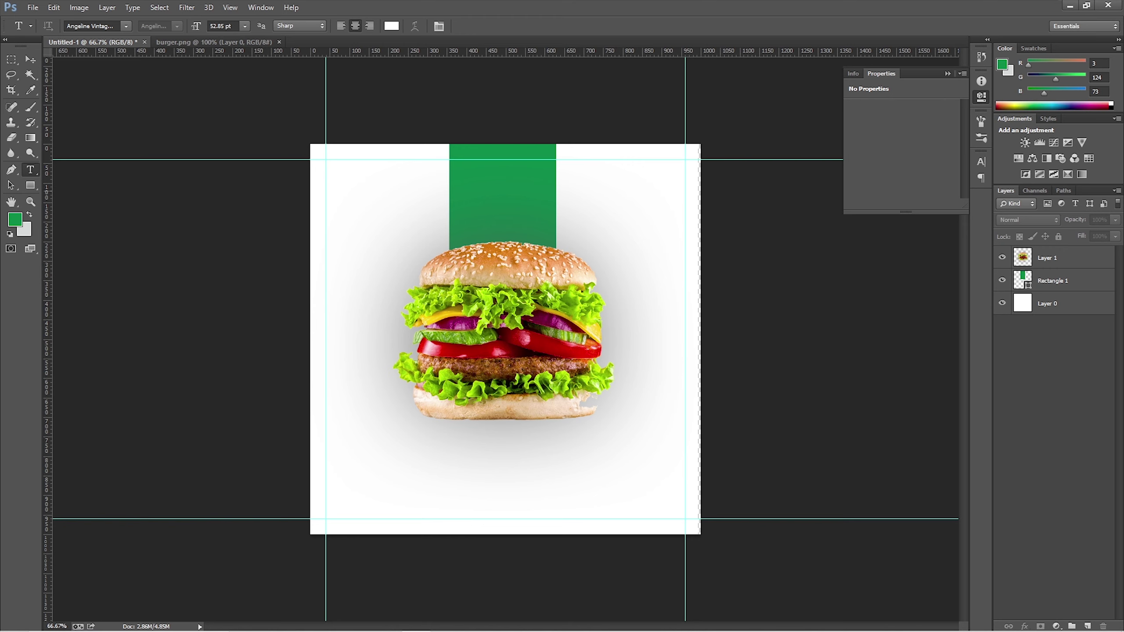
left_click(477, 191)
type("Logo He")
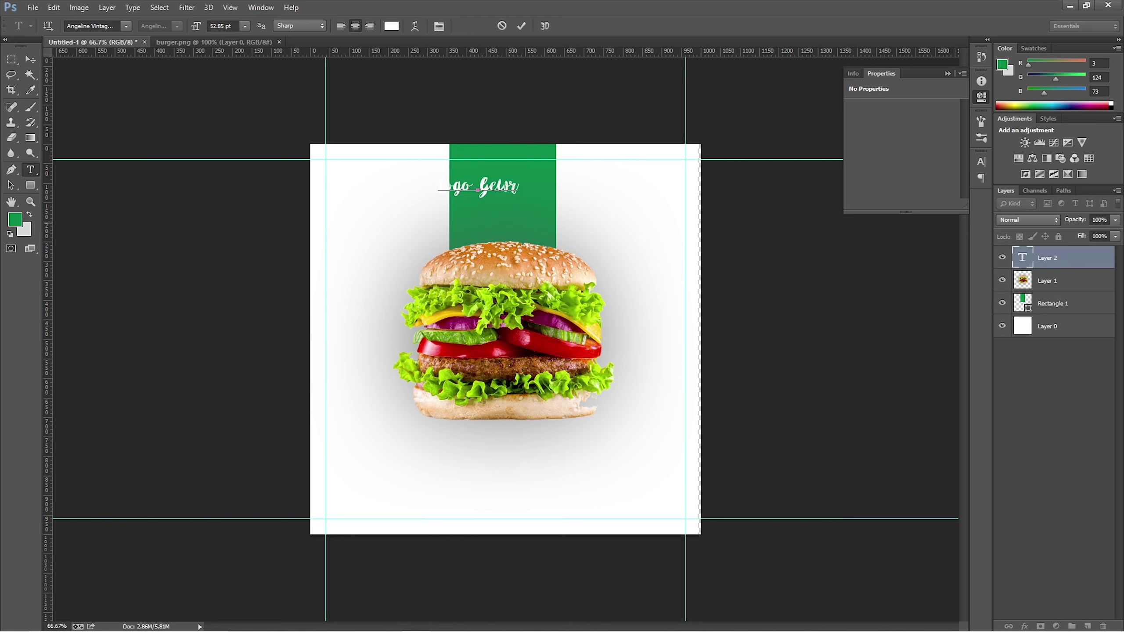
type("re")
left_click(30, 59)
left_click(531, 212, "shift")
left_click(293, 25)
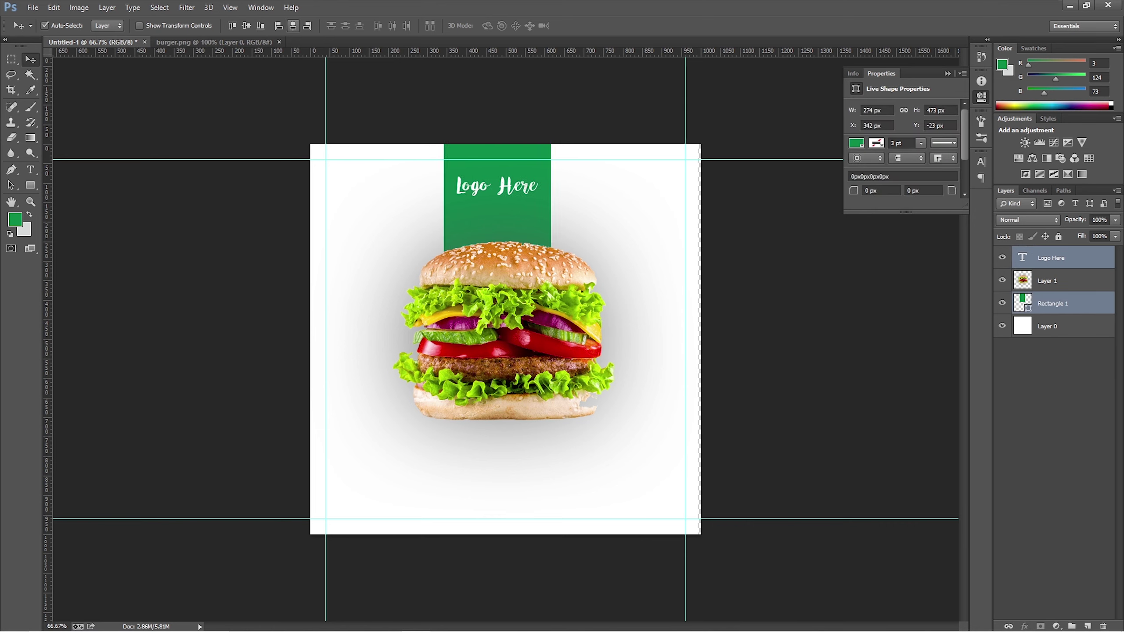
key("ctrl+z")
left_click(798, 280)
Align the horizontal centres of the Logo Here text and the green rectangle.
left_click(1051, 258)
left_click(1052, 303, "ctrl")
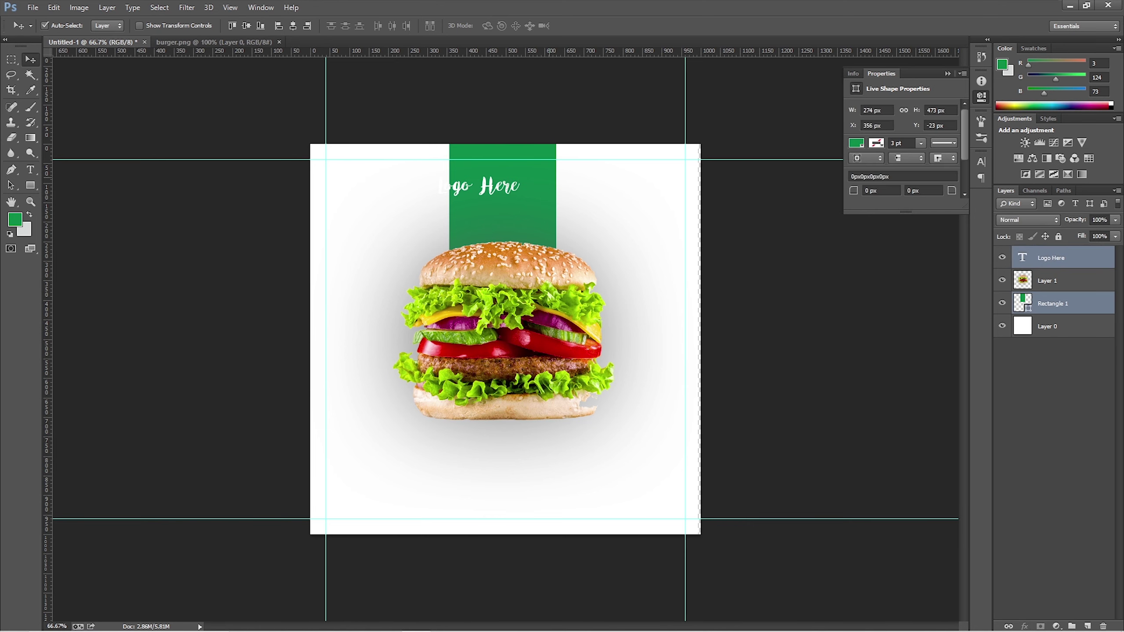
left_click(293, 25)
left_click(230, 186)
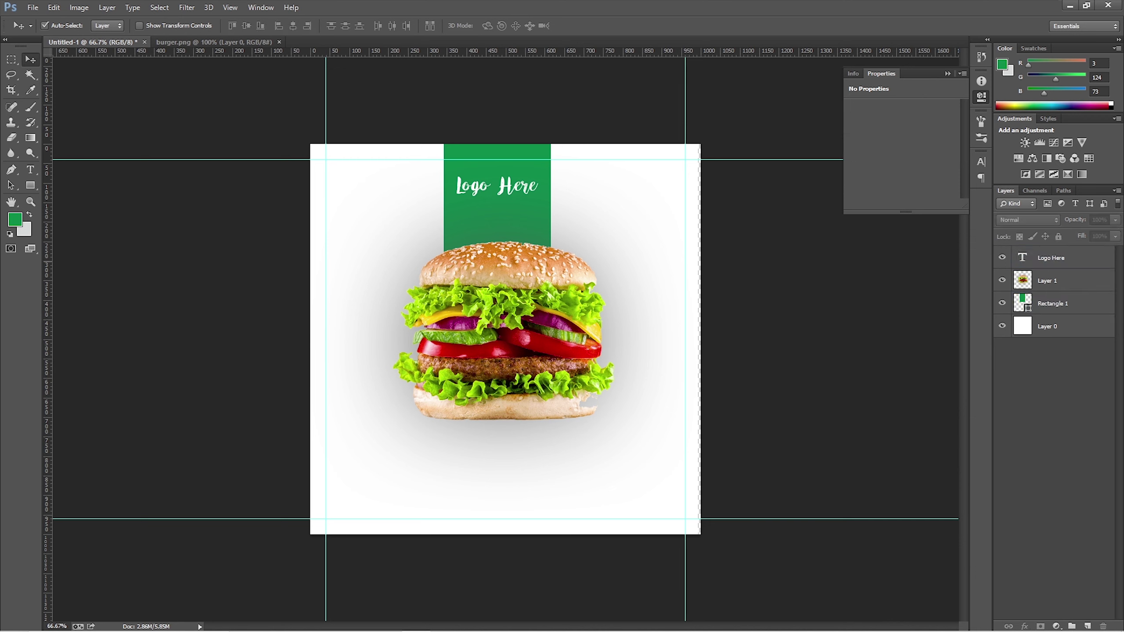
Re-centre the green rectangle horizontally on the white Layer 0.
left_click(478, 301)
left_click(368, 248, "shift")
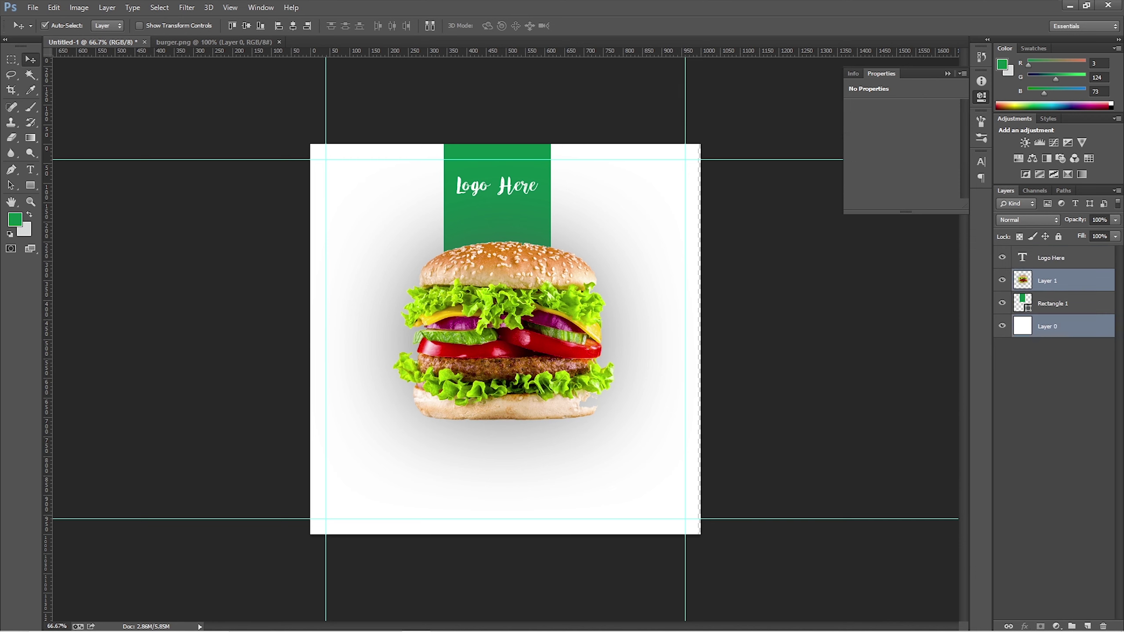
left_click(1053, 303)
left_click(1062, 326, "ctrl")
left_click(293, 25)
Centre the Logo Here text horizontally within the re-centred green rectangle.
left_click(1051, 257)
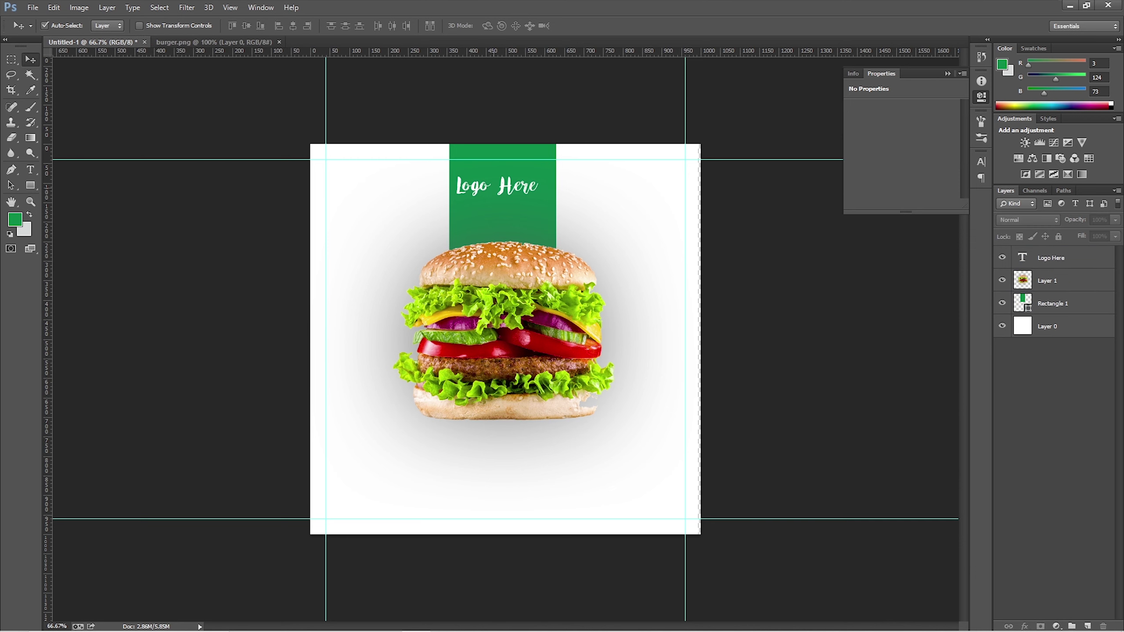
left_click(503, 217, "shift")
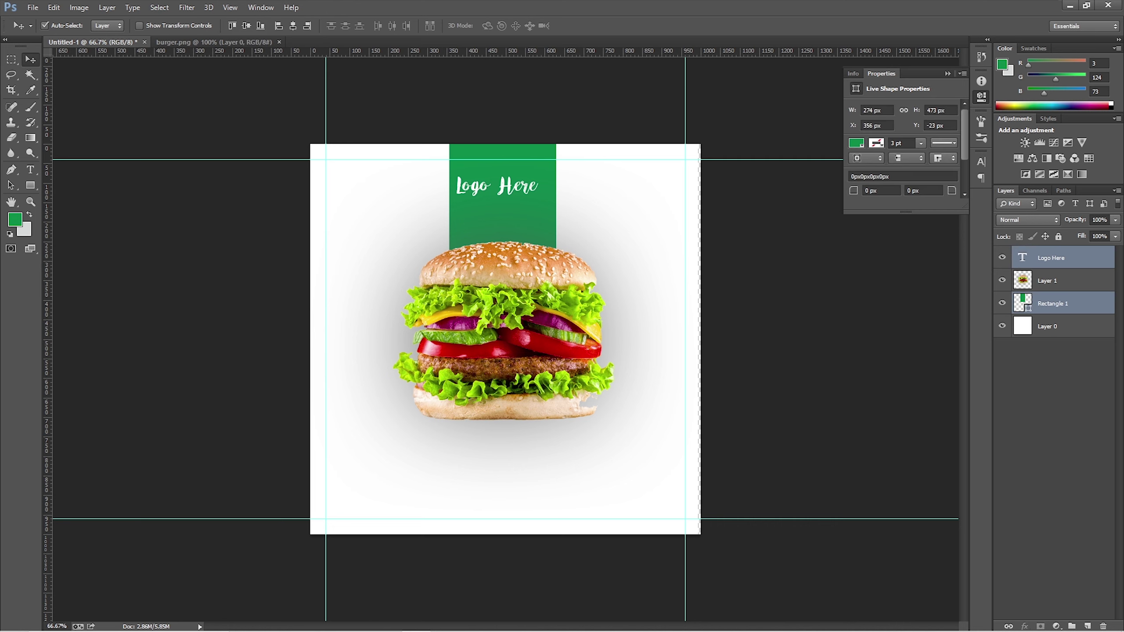
left_click(292, 26)
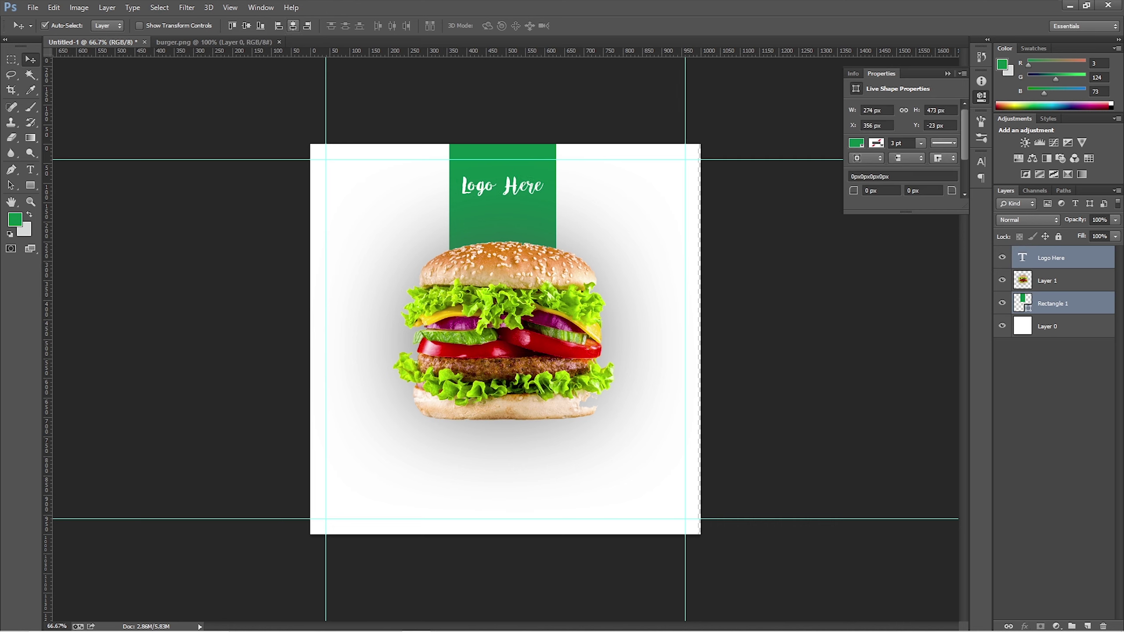
left_click(236, 236)
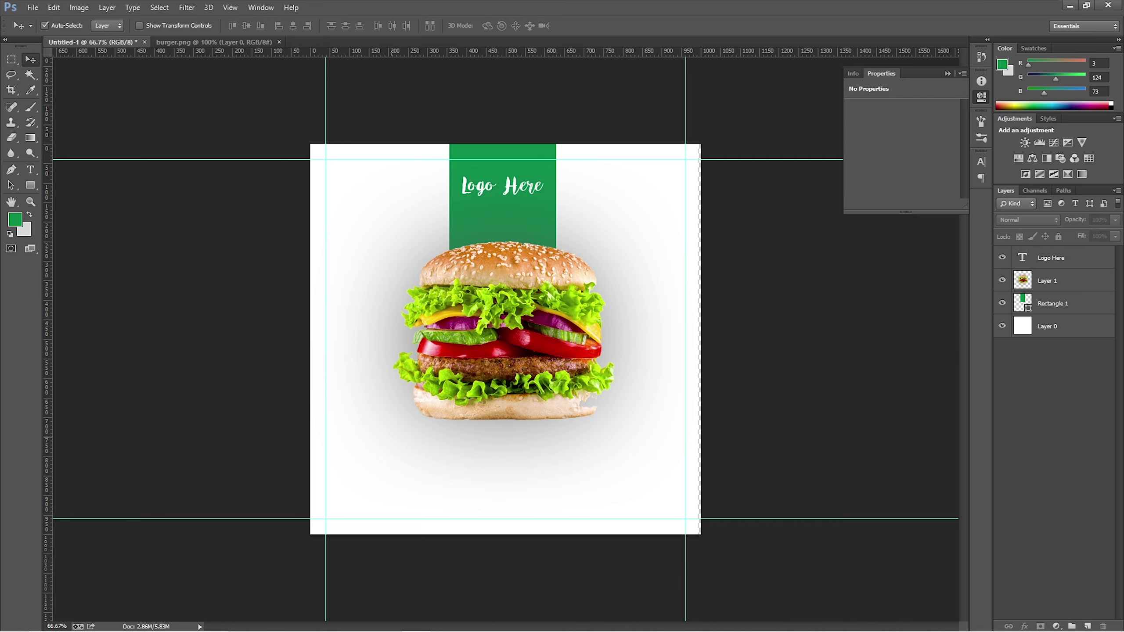
Start a title text with "Hu" below the burger and colour it with the green sampled from the rectangle.
key("t")
left_click(369, 467)
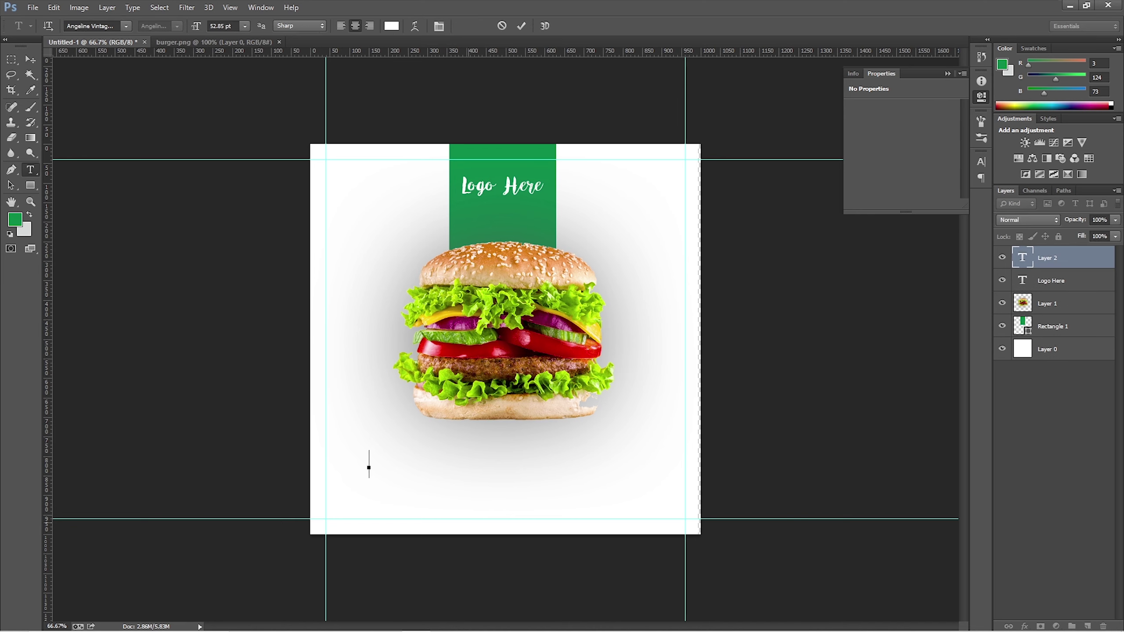
type("asd")
key("ctrl+a")
left_click(391, 26)
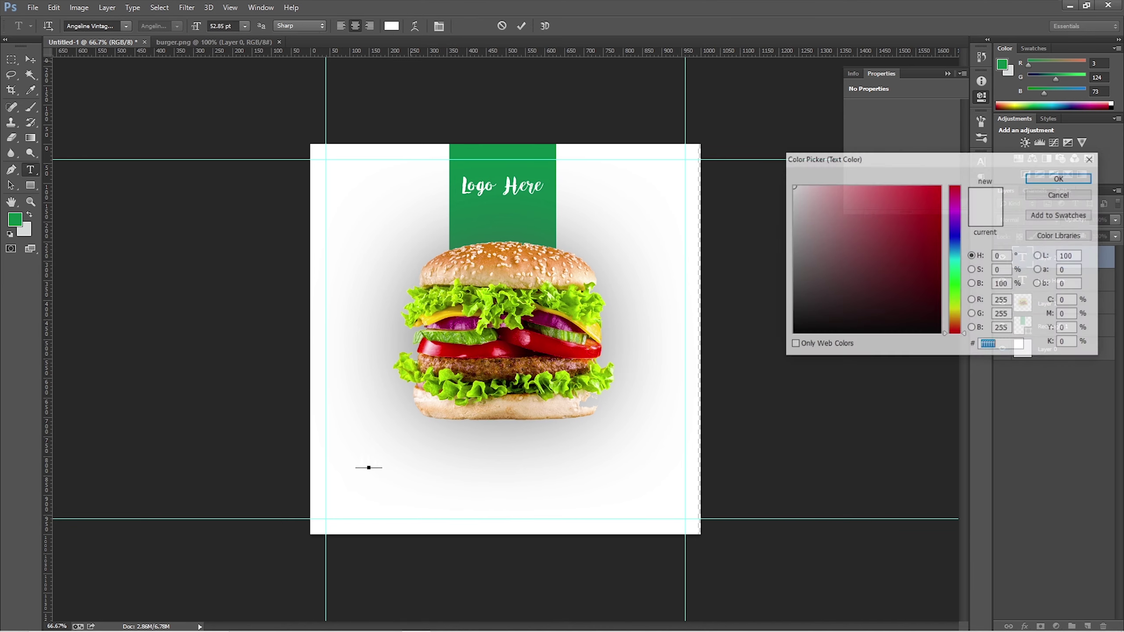
left_click(500, 208)
left_click(1057, 178)
left_click(388, 464)
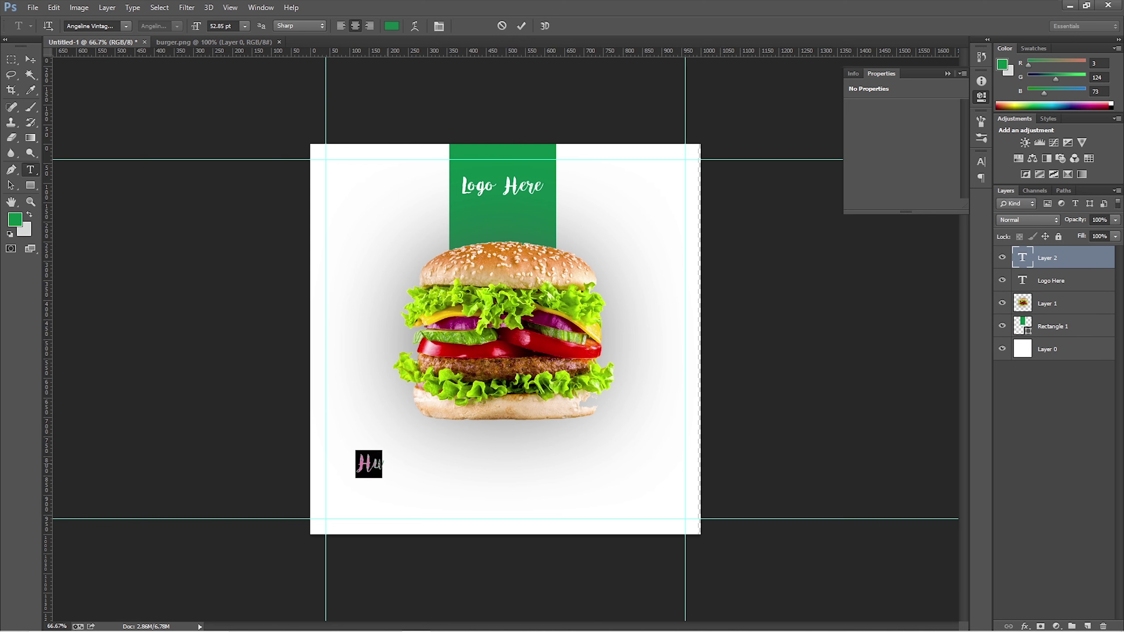
Set the title's font to Quicksand and complete the text as "Hungry Burger".
key("ctrl+t")
type("Quicksand")
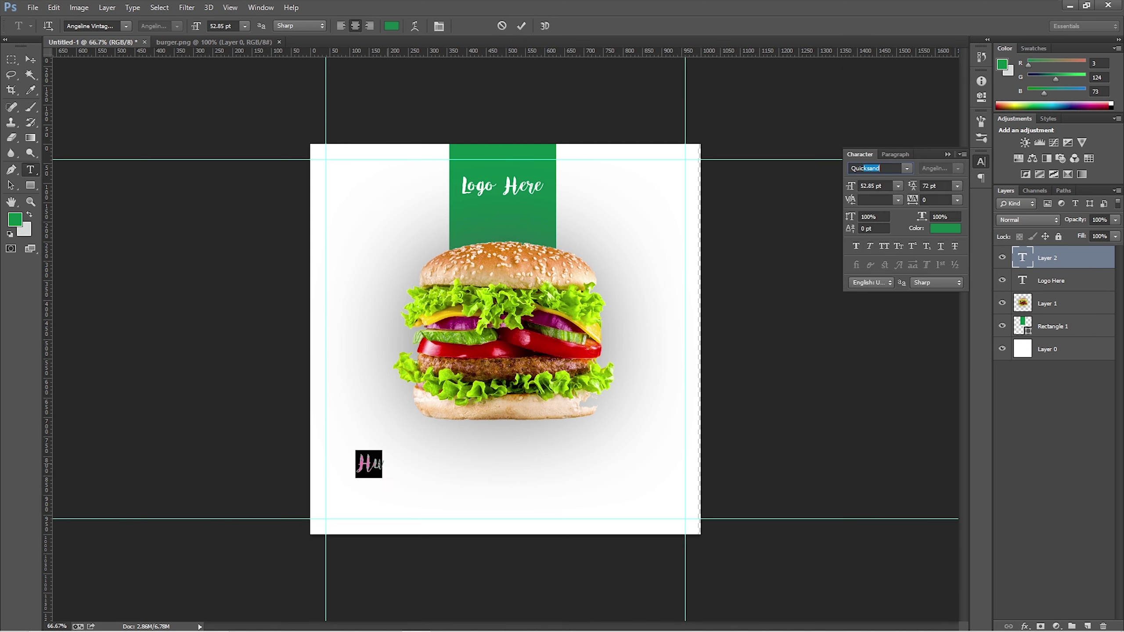
key("Return")
type("ngry")
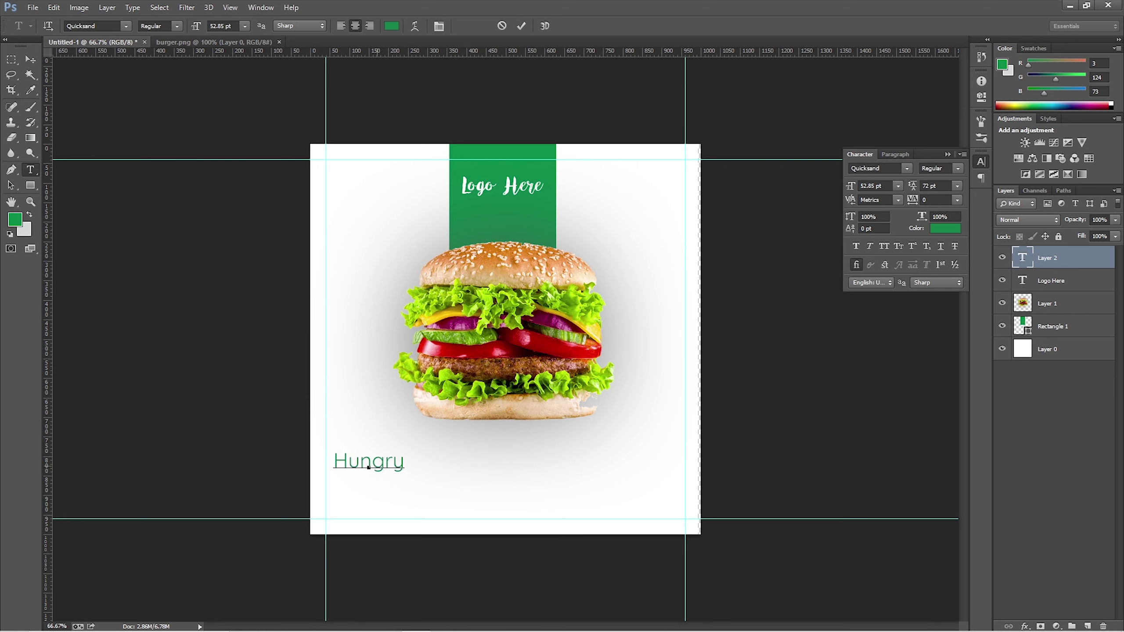
type(" Bur")
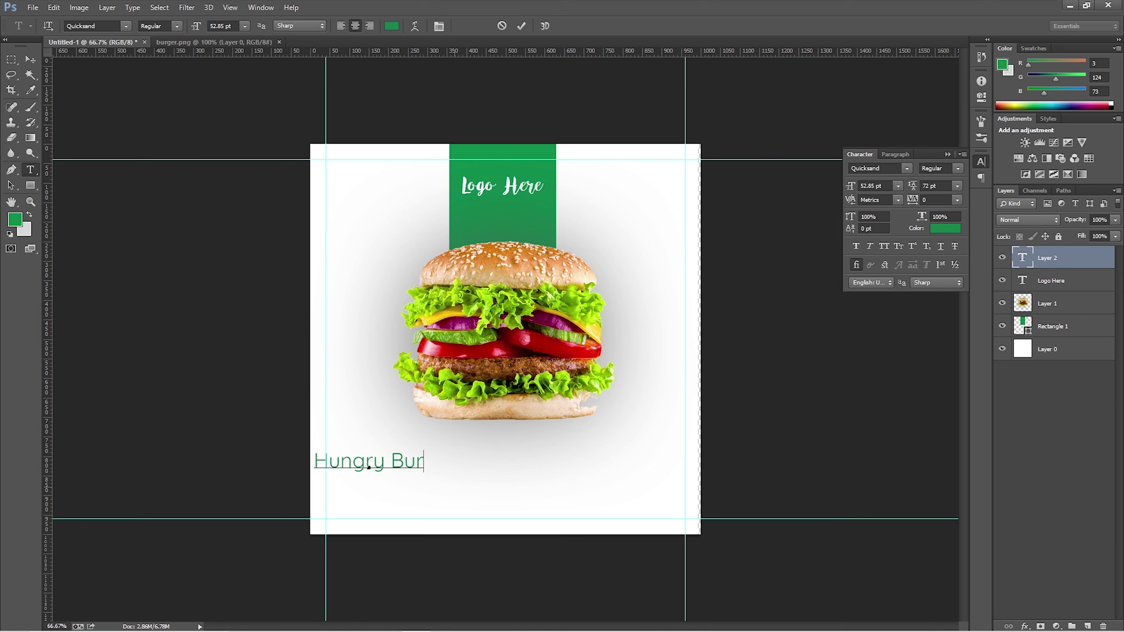
type("ger")
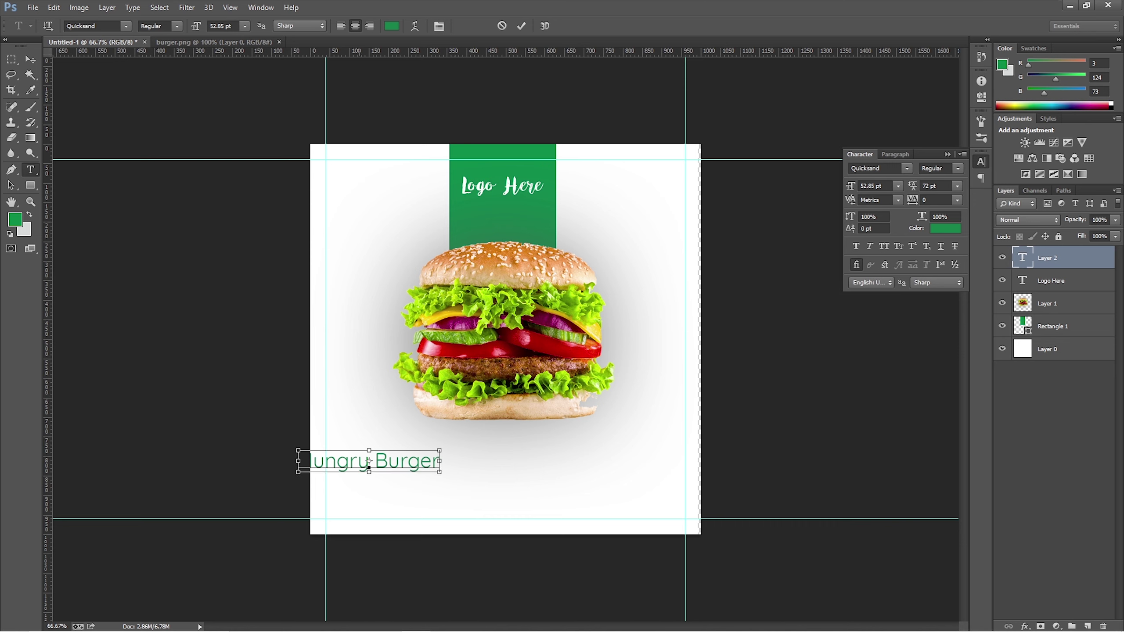
Change the whole title to All Caps and move it to the centre beneath the burger.
key("ctrl+a")
left_click(898, 246)
left_click(883, 246)
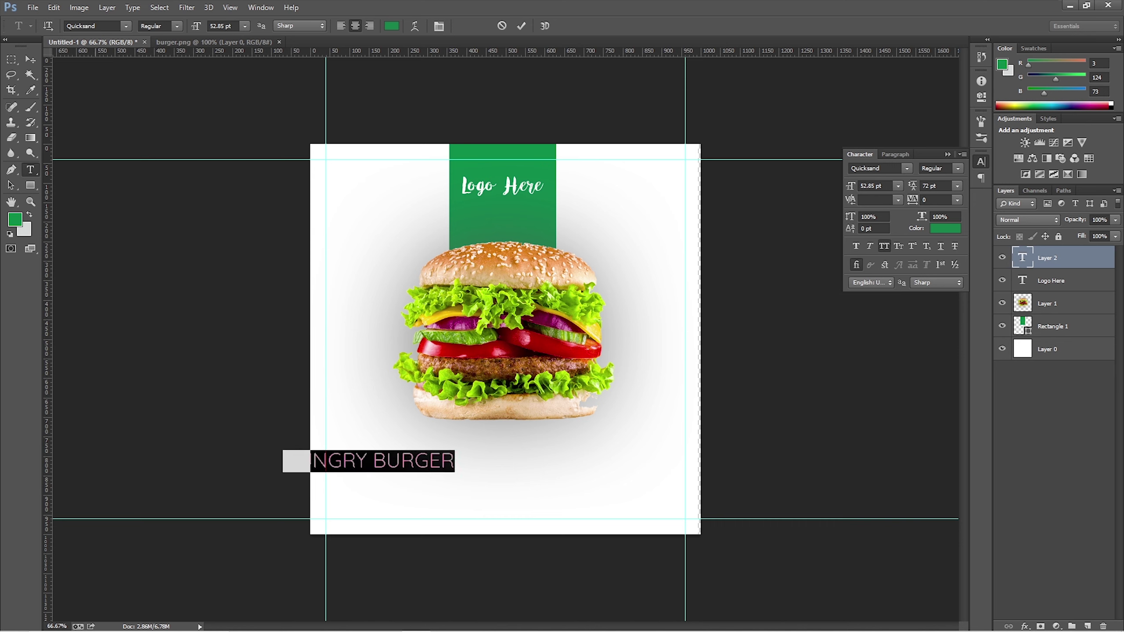
left_click(30, 58)
left_click_drag(445, 461, 545, 460)
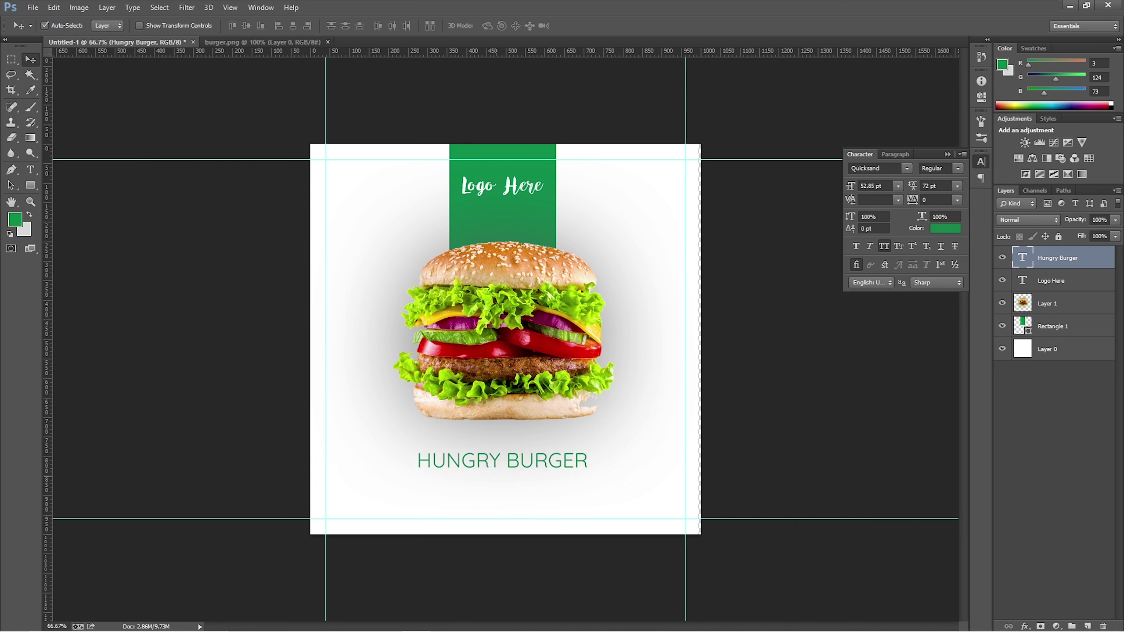
Break the title into two lines, with BURGER below HUNGRY and offset to its right.
key("t")
left_click(503, 461)
key("Return")
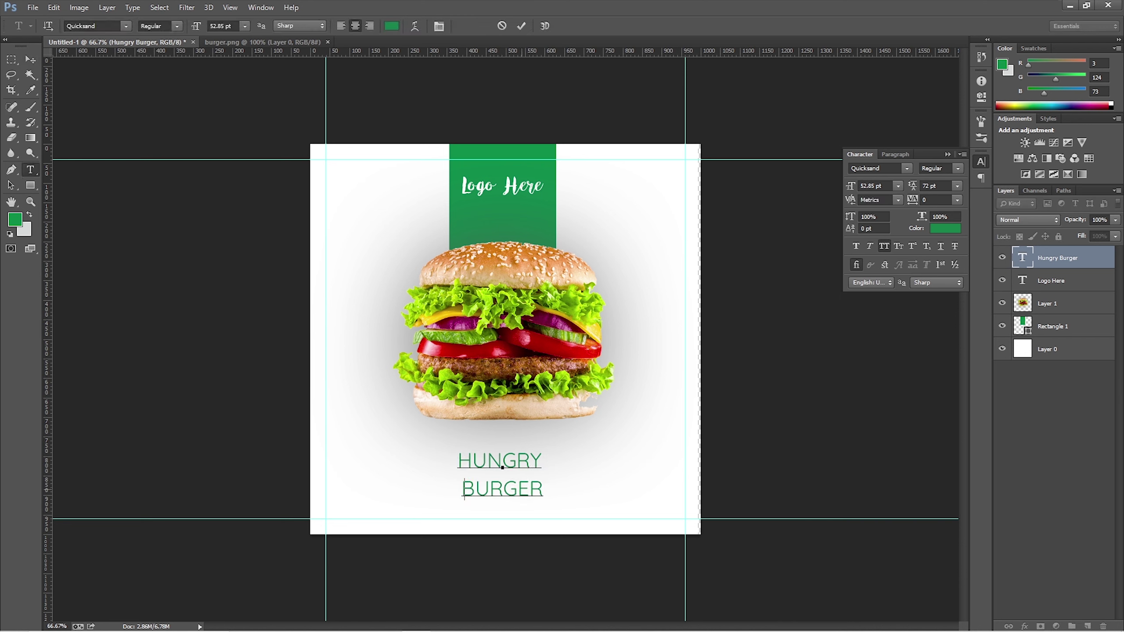
Make the word HUNGRY bold and shift the two-line title slightly to the left.
double_click(500, 460)
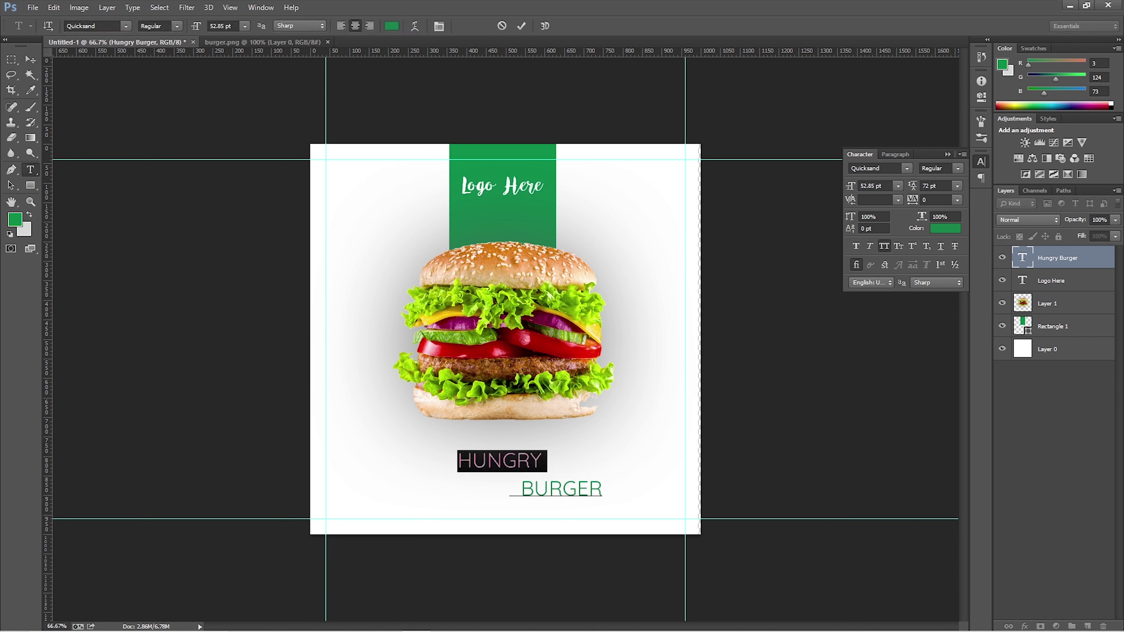
left_click(159, 25)
left_click(170, 75)
left_click(31, 59)
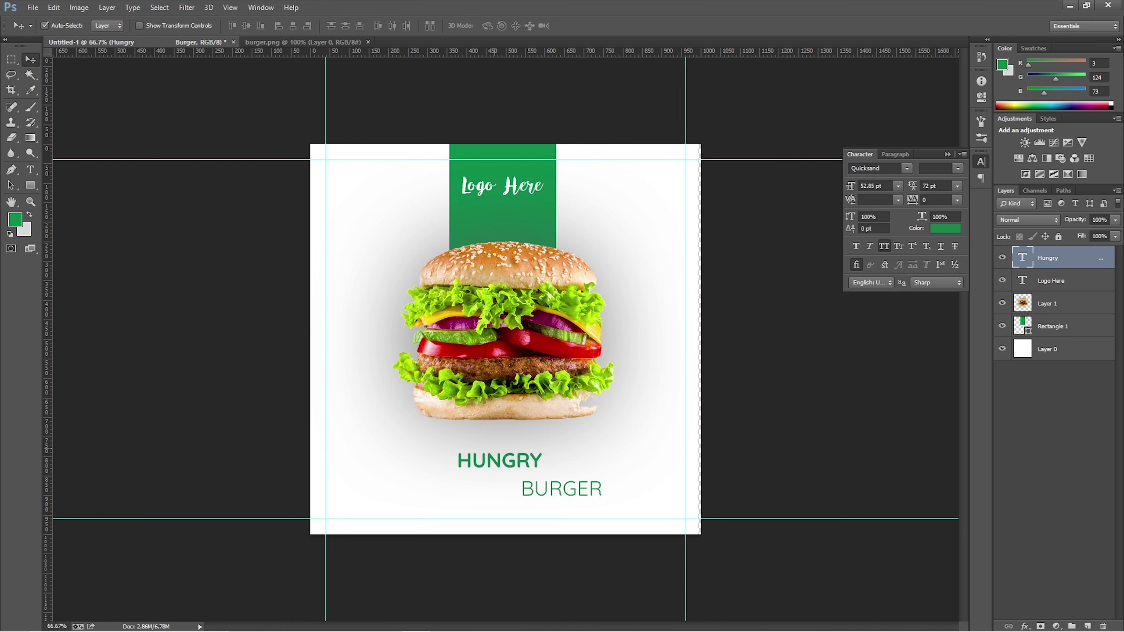
left_click_drag(497, 460, 457, 460)
Colour the word BURGER grey with hex value 7a7a7a.
key("t")
double_click(518, 488)
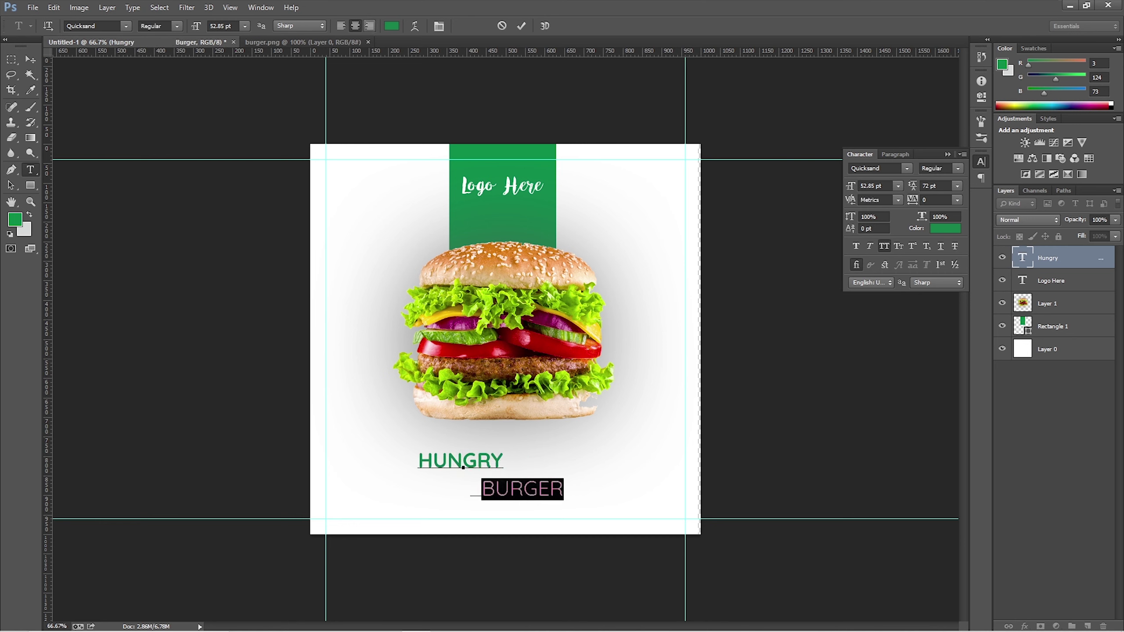
left_click(391, 25)
type("5e5e5e")
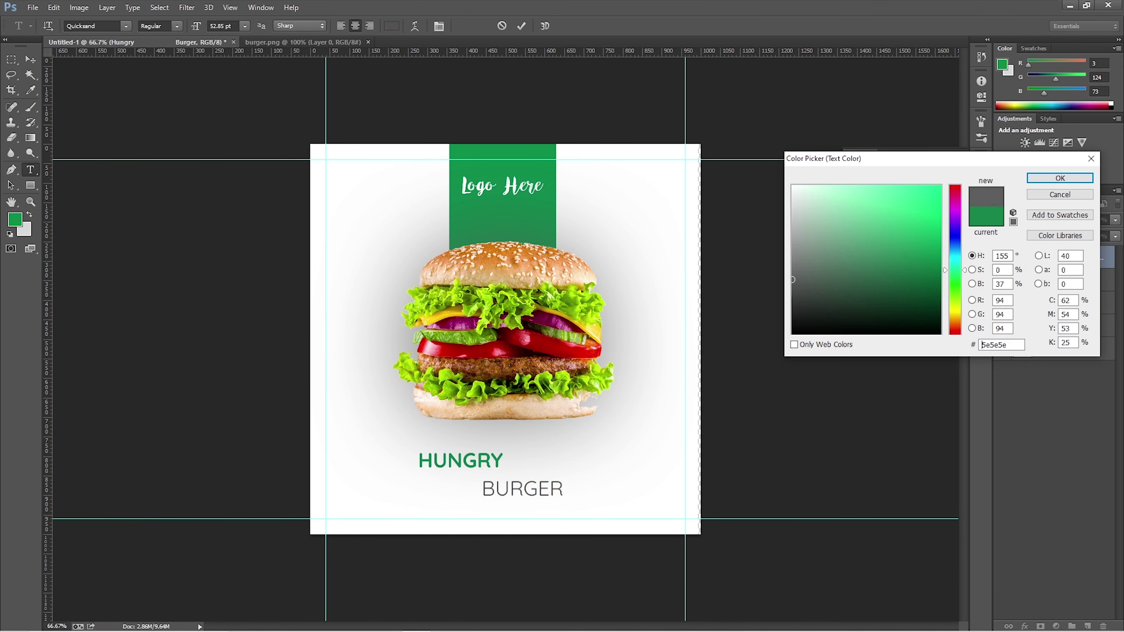
type("7a7a7a")
key("Return")
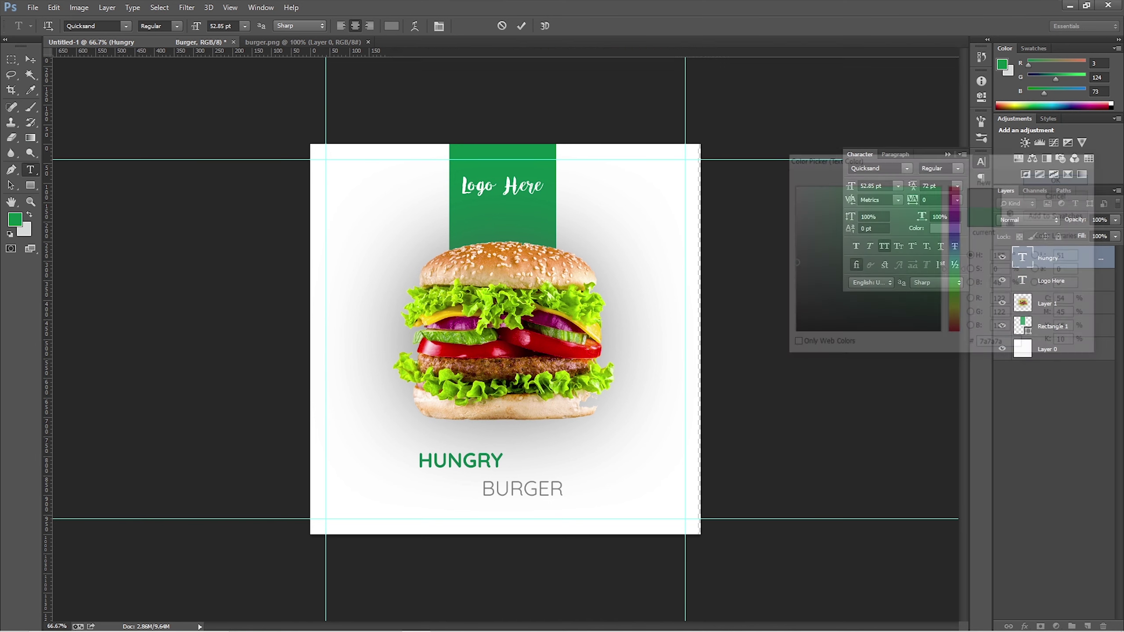
Set the size of both title lines to 100 pt and move the title slightly down.
key("ctrl+a")
type("100")
key("Return")
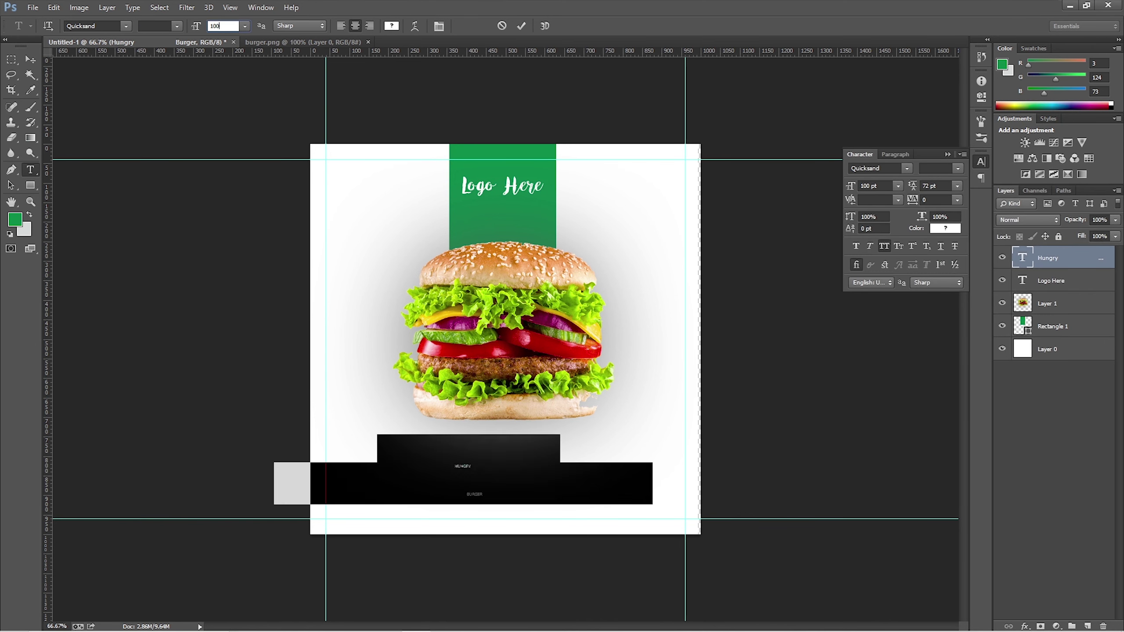
left_click(30, 59)
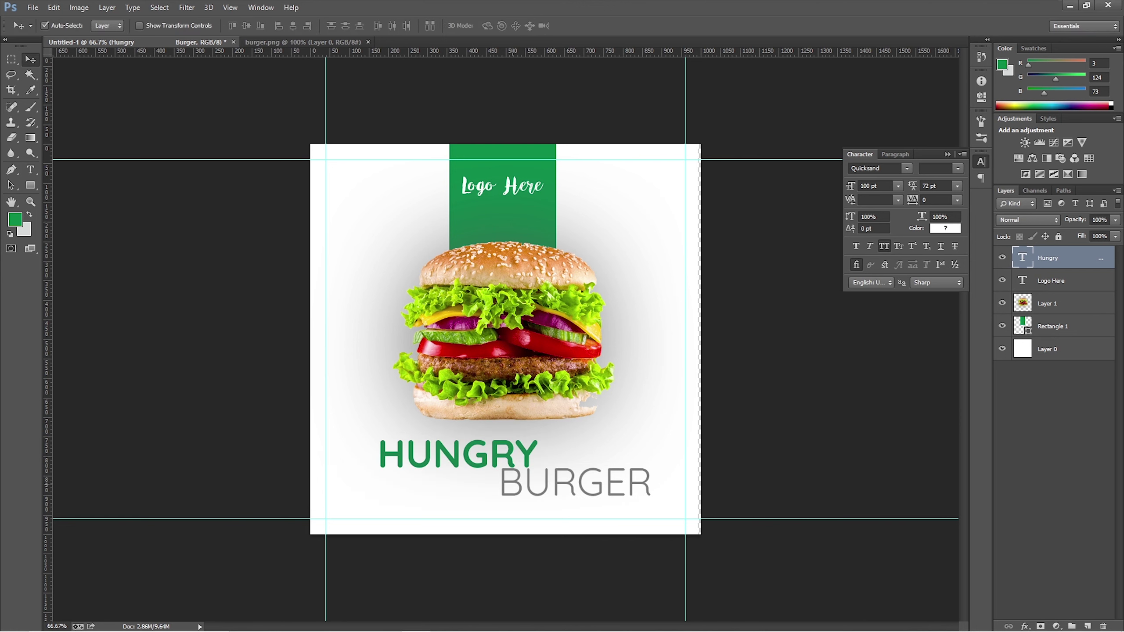
left_click_drag(503, 463, 503, 478)
Reduce the font size of the whole HUNGRY BURGER title to 75 pt.
key("r")
key("t")
left_click(502, 478)
key("ctrl+a")
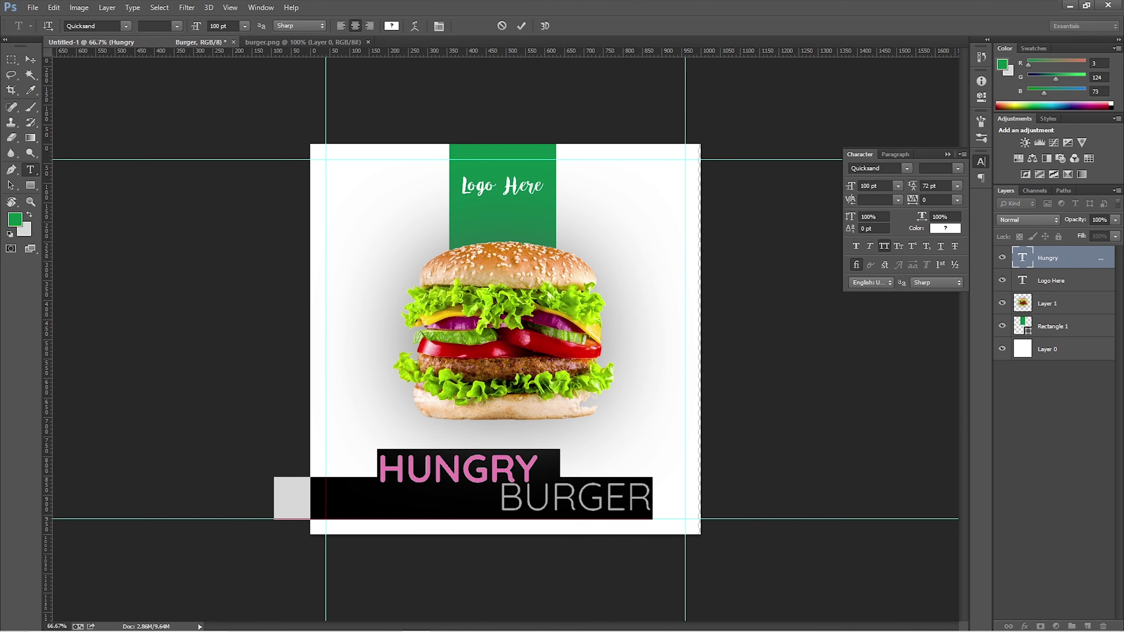
left_click(218, 25)
key("Down")
key("Down")
key("Down")
key("Down")
key("Down")
key("Down")
key("Down")
key("Down")
key("Down")
key("Down")
key("Down")
key("Down")
key("Down")
key("Down")
key("Down")
key("Down")
key("Down")
key("Down")
key("Down")
key("Down")
key("Down")
key("Down")
key("Down")
key("Down")
key("Down")
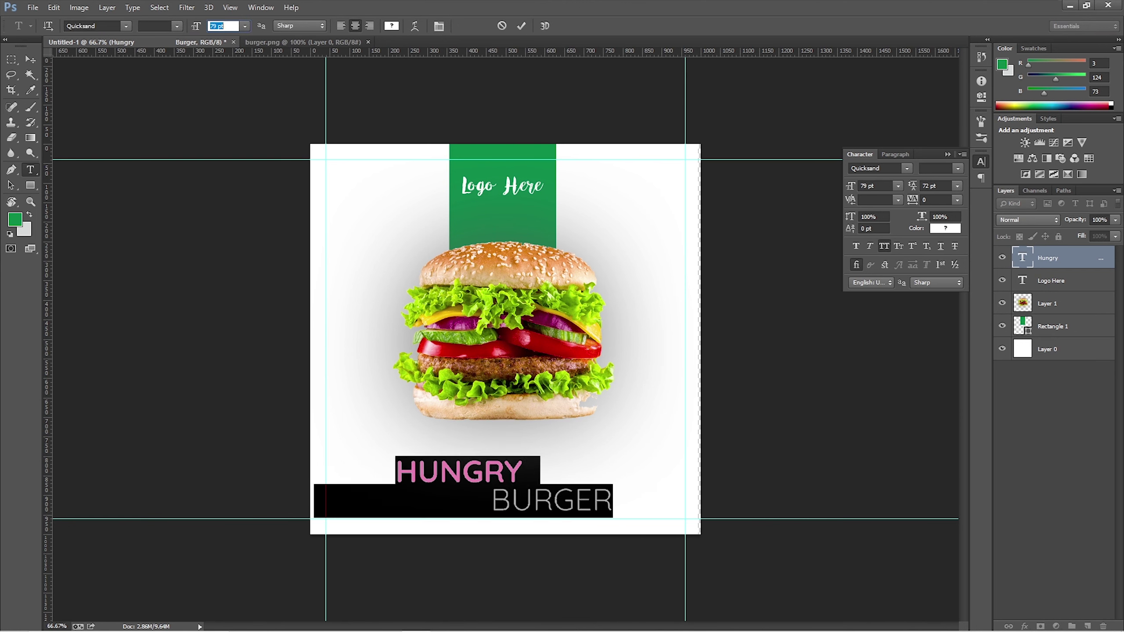
left_click(31, 59)
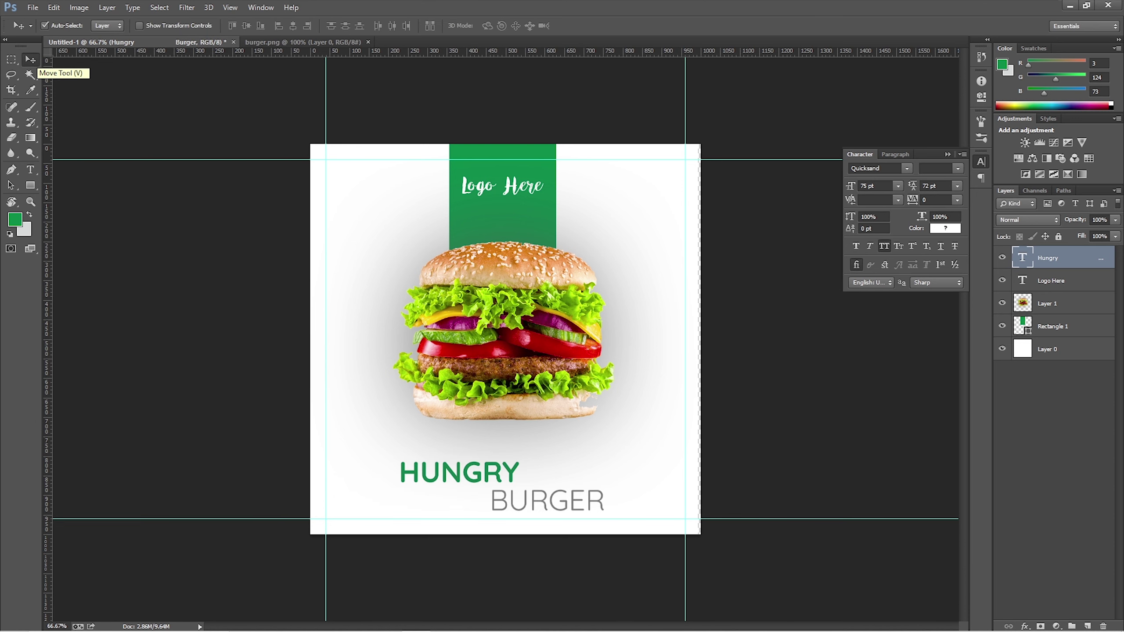
Align the HUNGRY BURGER title to the horizontal centre of the background layer.
left_click(1062, 349, "ctrl")
left_click(293, 25)
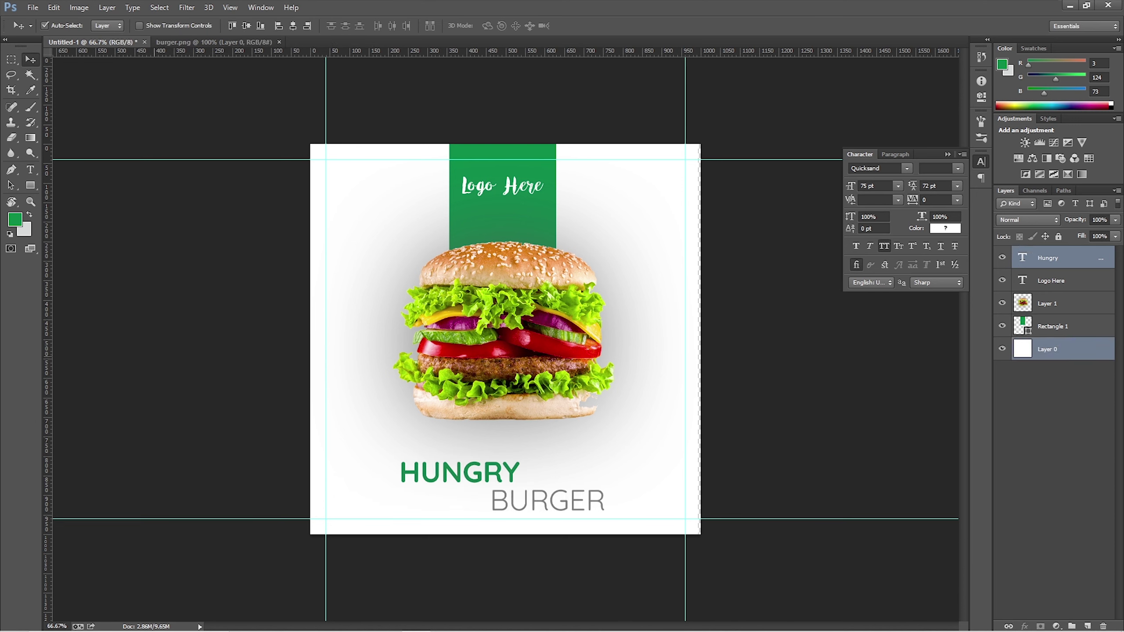
left_click(230, 496)
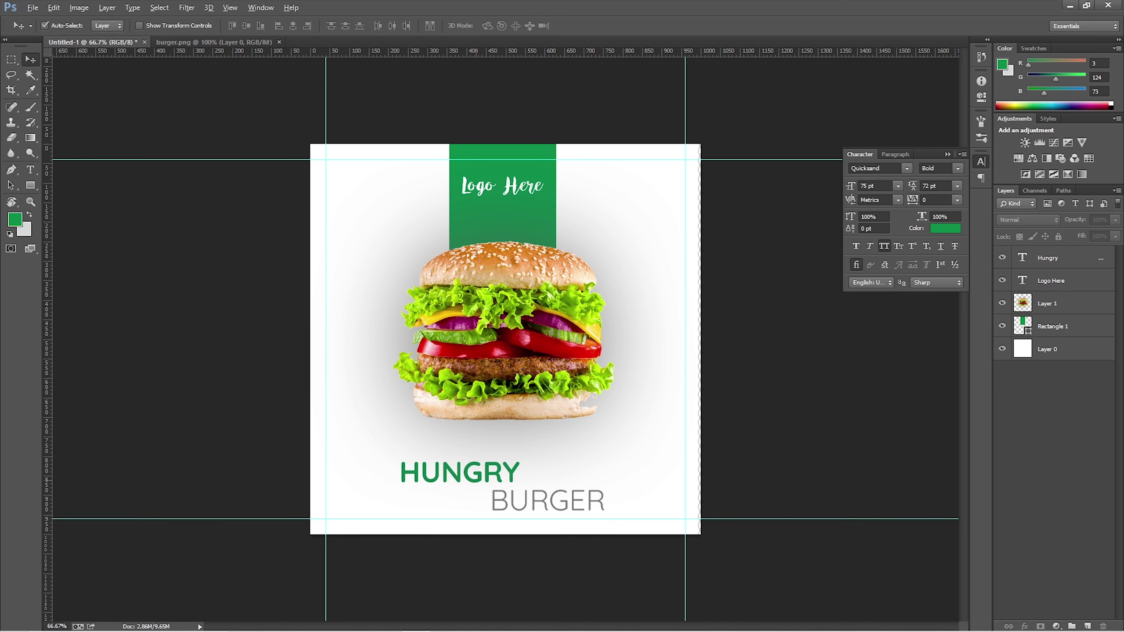
Duplicate the HUNGRY BURGER title slightly above the original and replace the copy's text with FAMOUS DELICIOUS.
left_click(486, 471)
left_click_drag(487, 471, 516, 442)
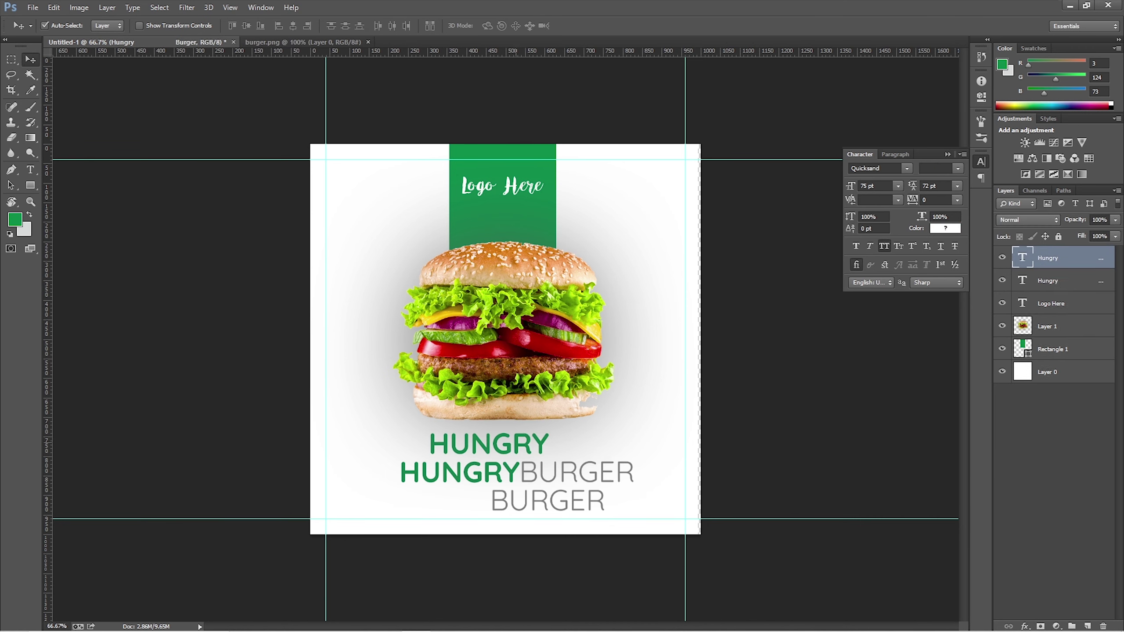
key("t")
left_click(510, 445)
key("ctrl+a")
key("BackSpace")
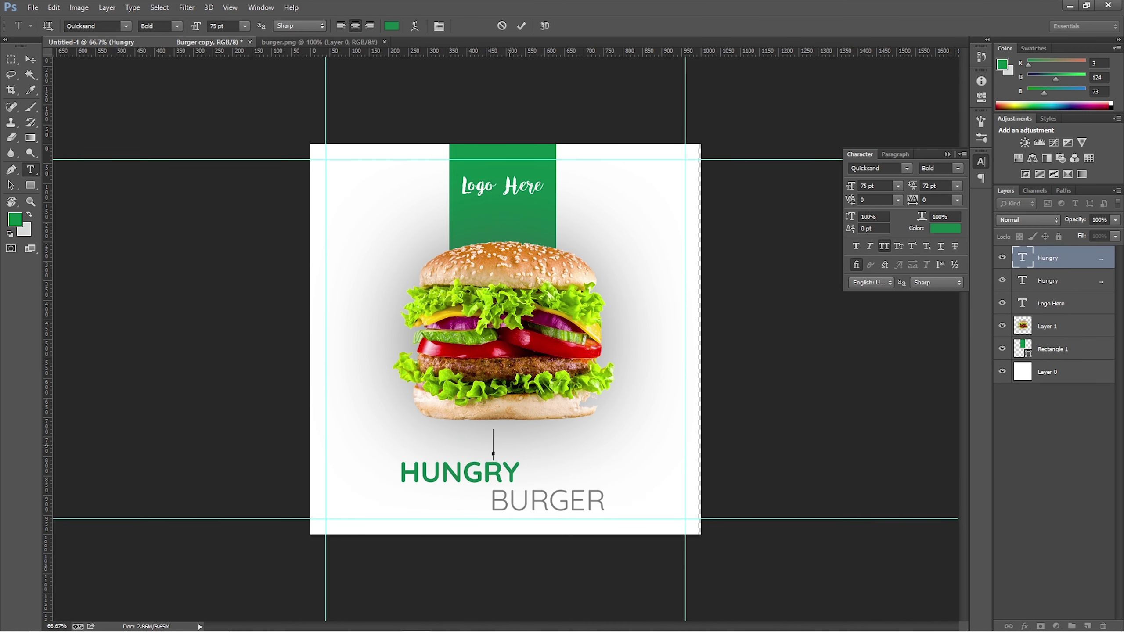
type("FAMOUS")
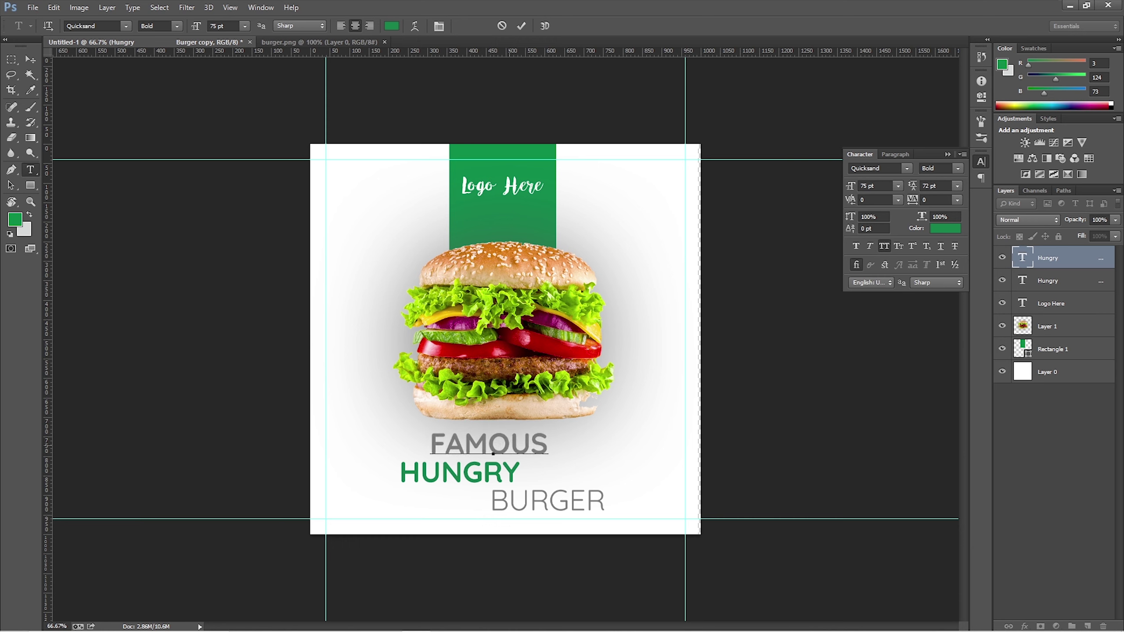
type(" DELICIOUS")
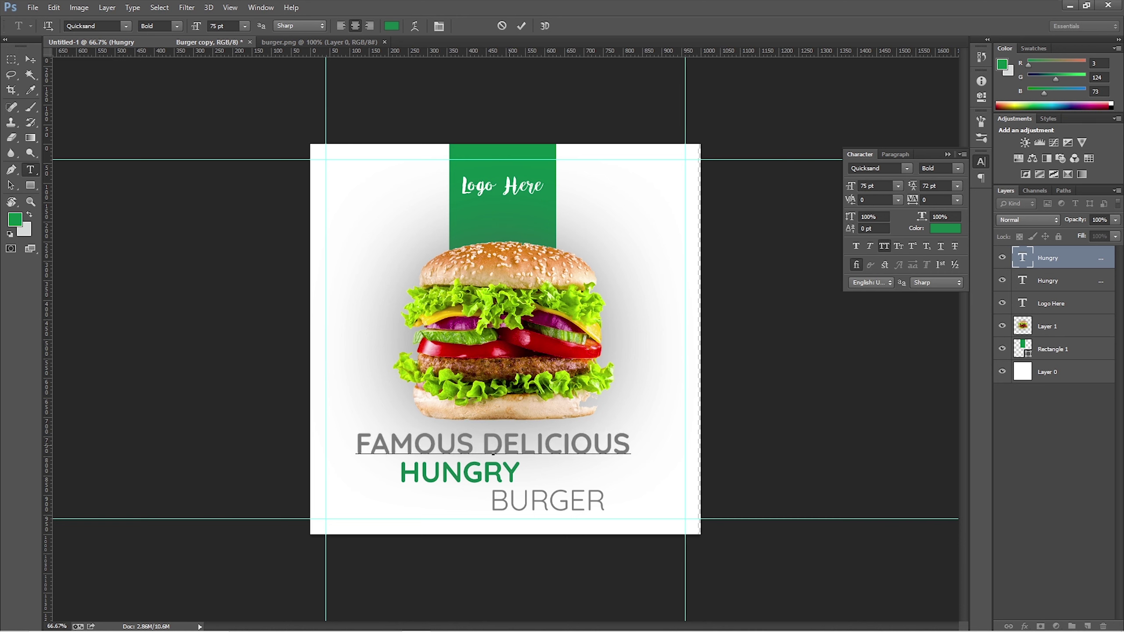
Turn off all caps for the copied text so it reads Famous Delicious, and set its font style to Light.
key("ctrl+a")
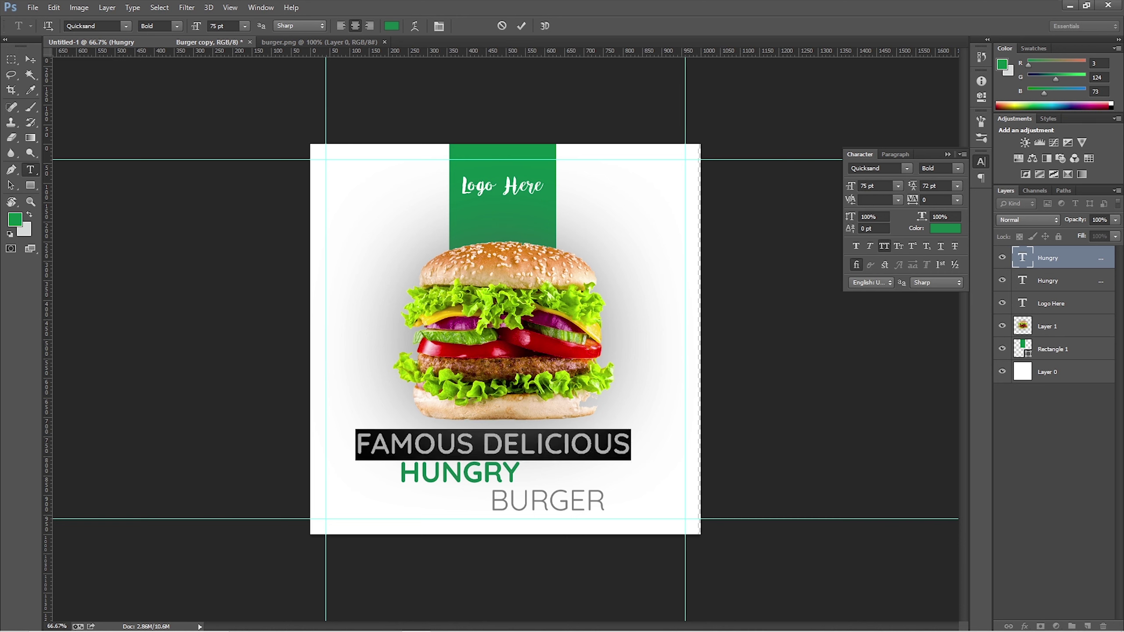
key("ctrl+shift+k")
left_click(408, 452)
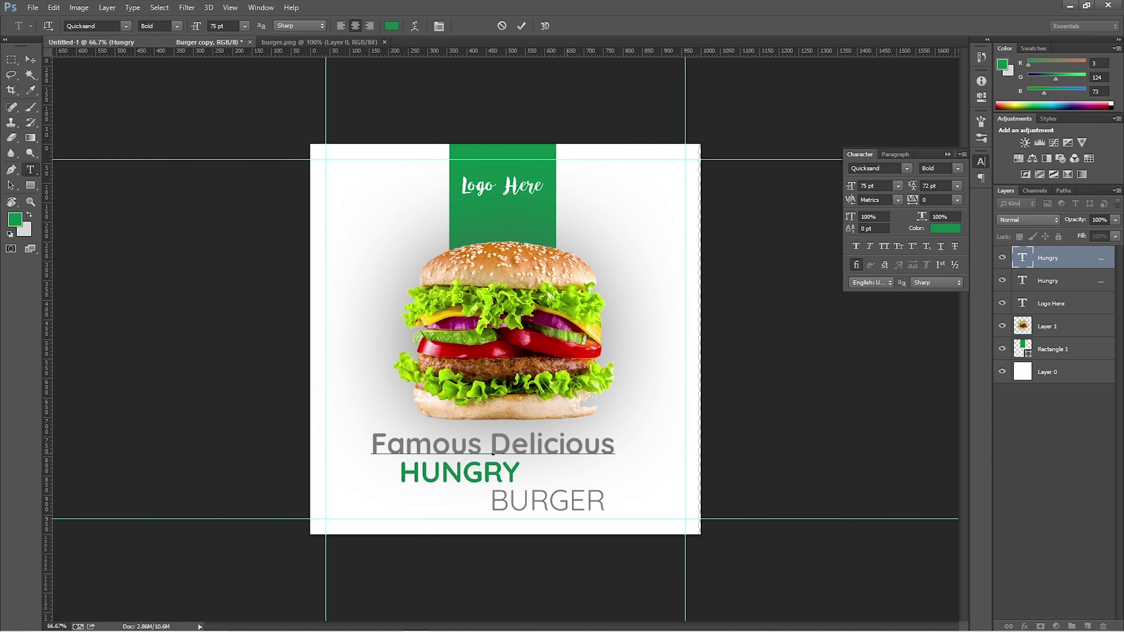
key("ctrl+a")
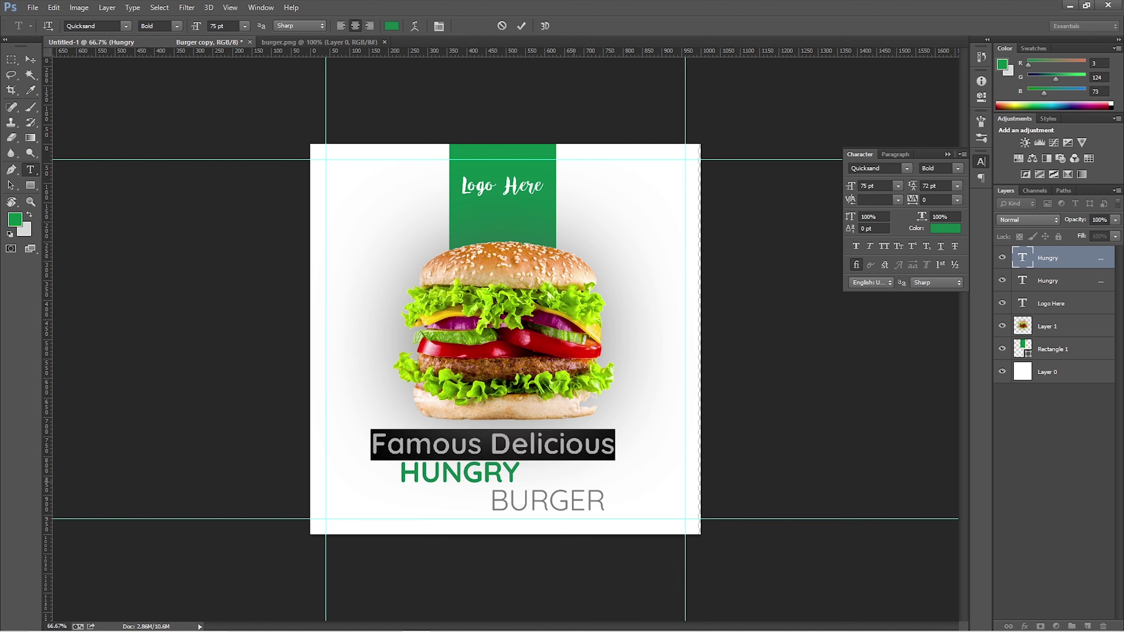
left_click(176, 26)
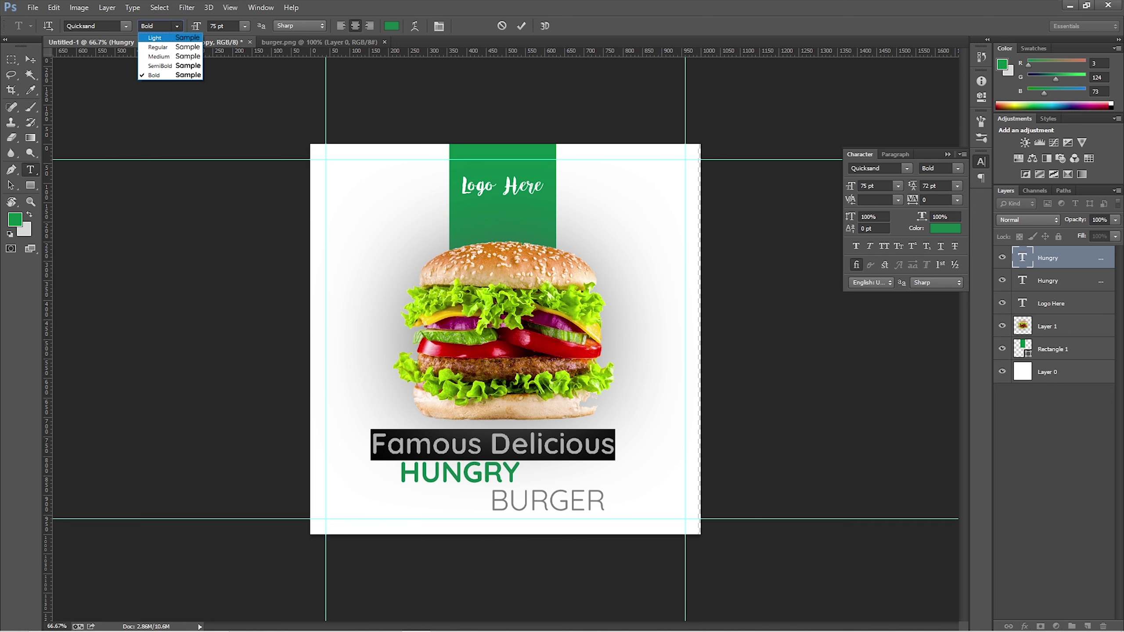
left_click(155, 38)
left_click(31, 59)
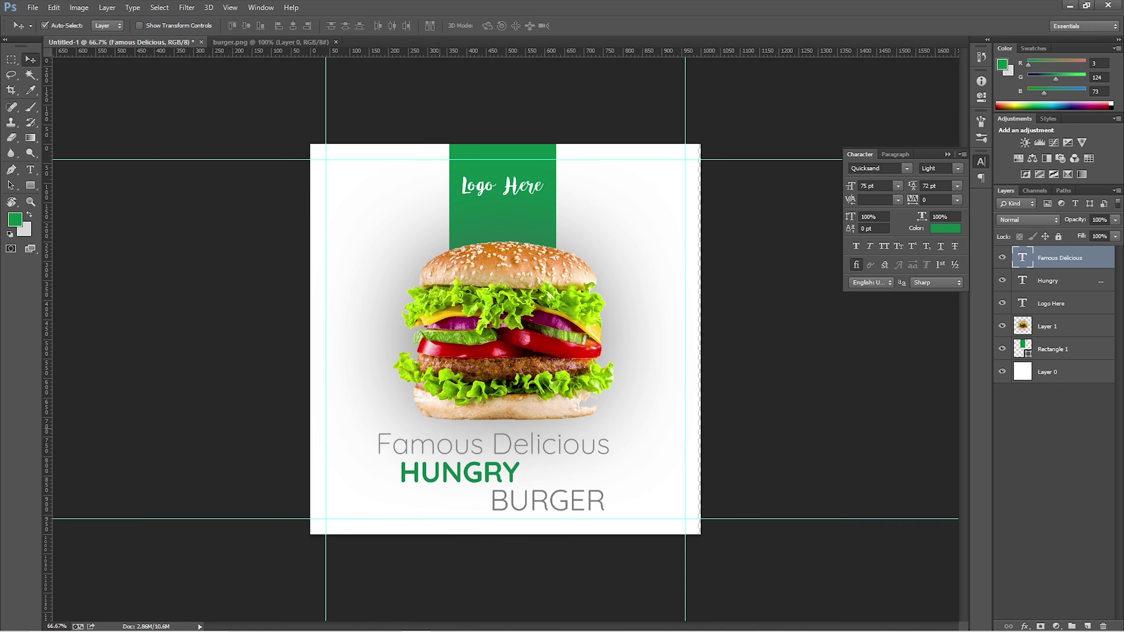
Colour the word Delicious green and the word Famous grey with hex value 7a7a7a.
key("t")
left_click_drag(490, 444, 613, 443)
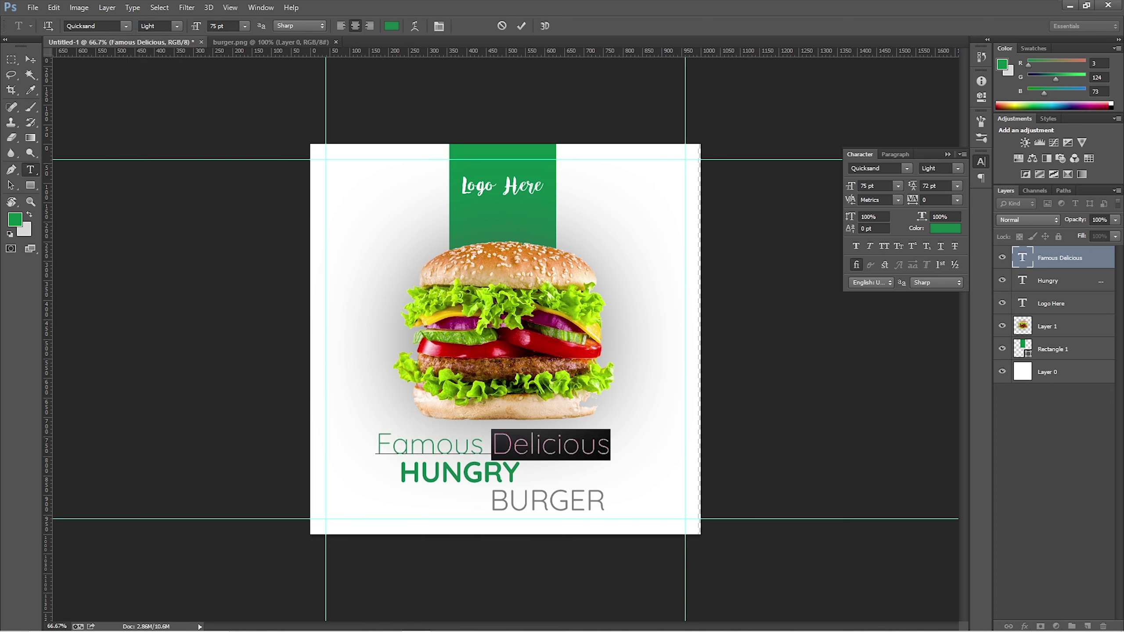
left_click(944, 229)
key("Return")
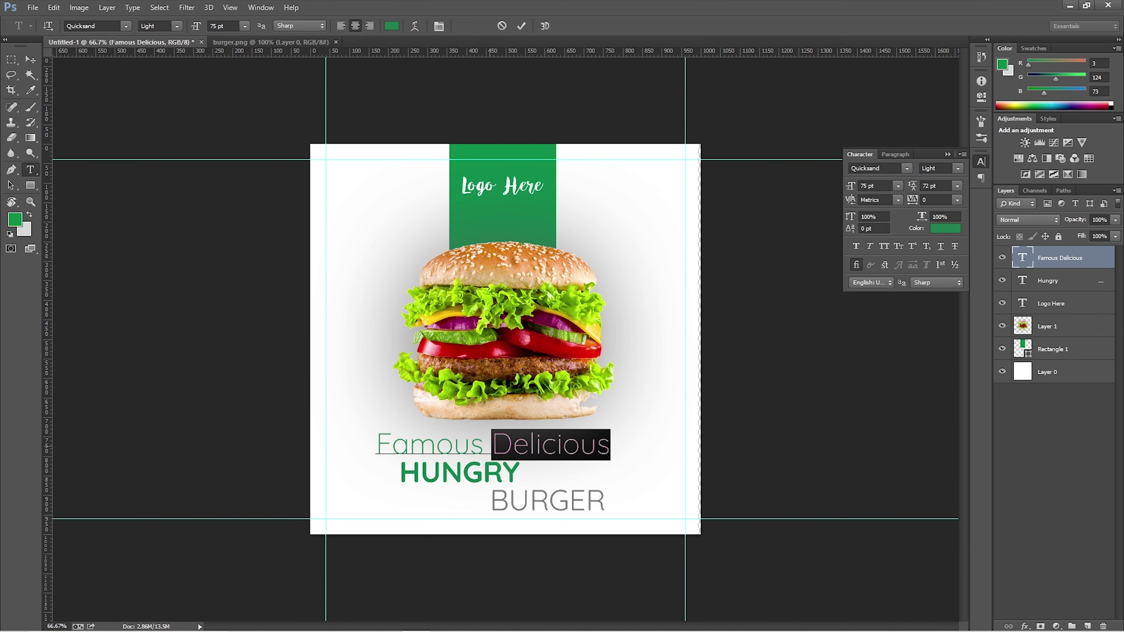
left_click(486, 445)
double_click(429, 444)
left_click(945, 227)
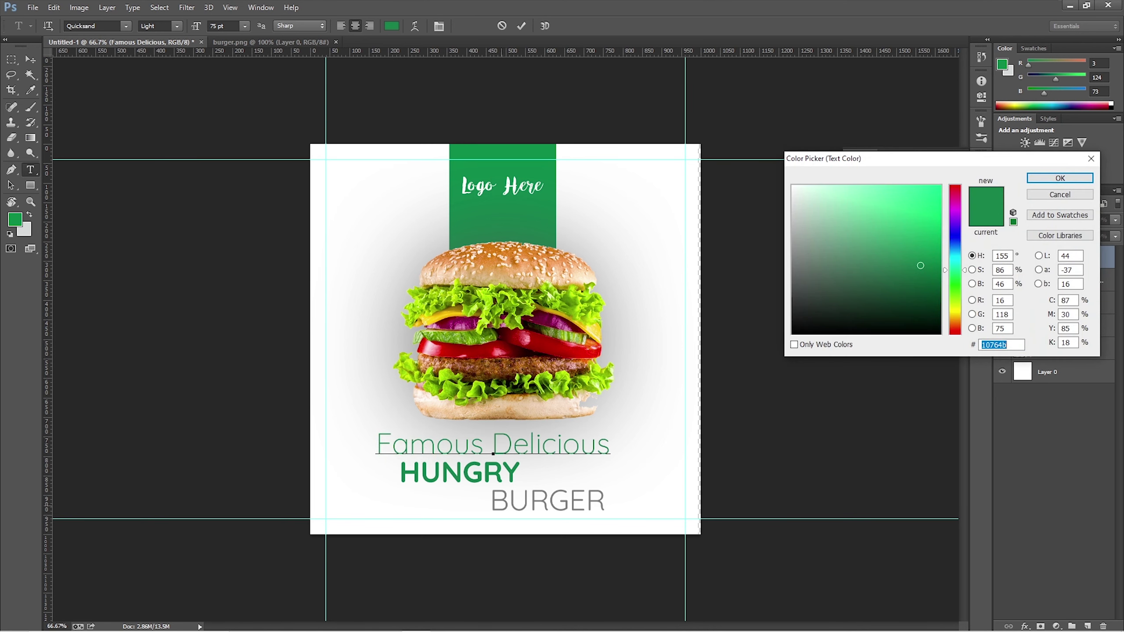
type("7a7a7a")
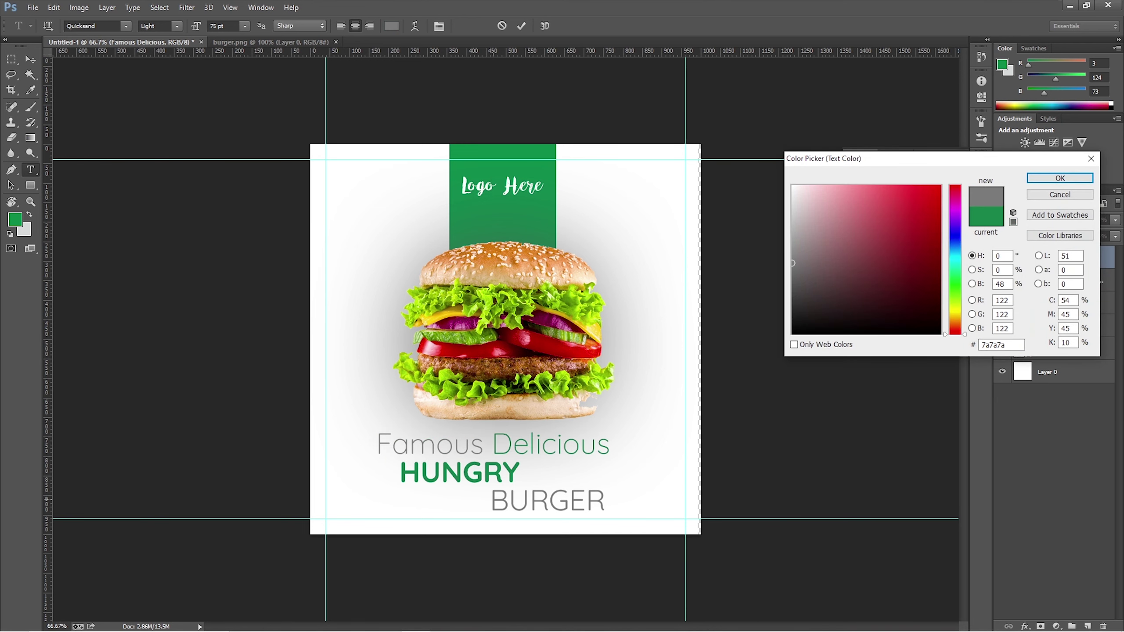
left_click(1060, 178)
Reduce the font size of the whole Famous Delicious tagline to 38 pt.
key("ctrl+a")
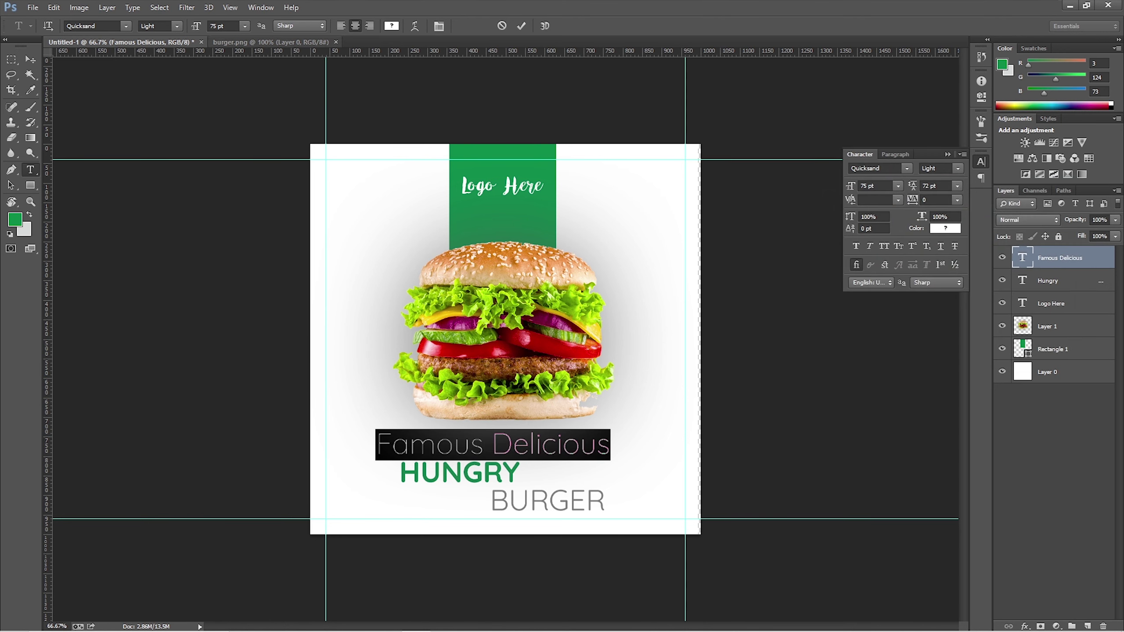
left_click(196, 26)
key("Down")
key("Down")
key("Down")
key("Down")
key("Down")
key("Down")
key("Down")
key("Down")
key("Down")
key("Down")
key("Down")
key("Down")
key("Down")
key("Down")
key("Down")
key("Down")
key("Down")
key("Down")
key("Down")
key("Down")
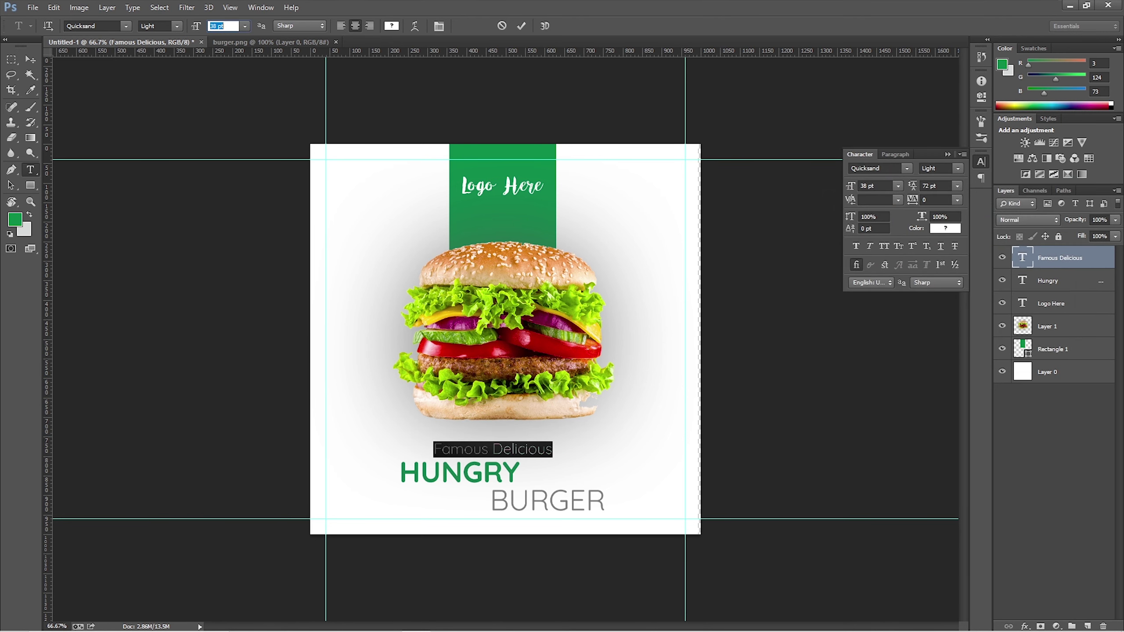
Move the Famous Delicious tagline to the right of HUNGRY, just above BURGER.
left_click(30, 60)
key("shift+Right")
key("shift+Right")
key("shift+Down")
key("shift+Down")
key("shift+Down")
key("shift+Down")
key("shift+Down")
key("shift+Down")
key("shift+Down")
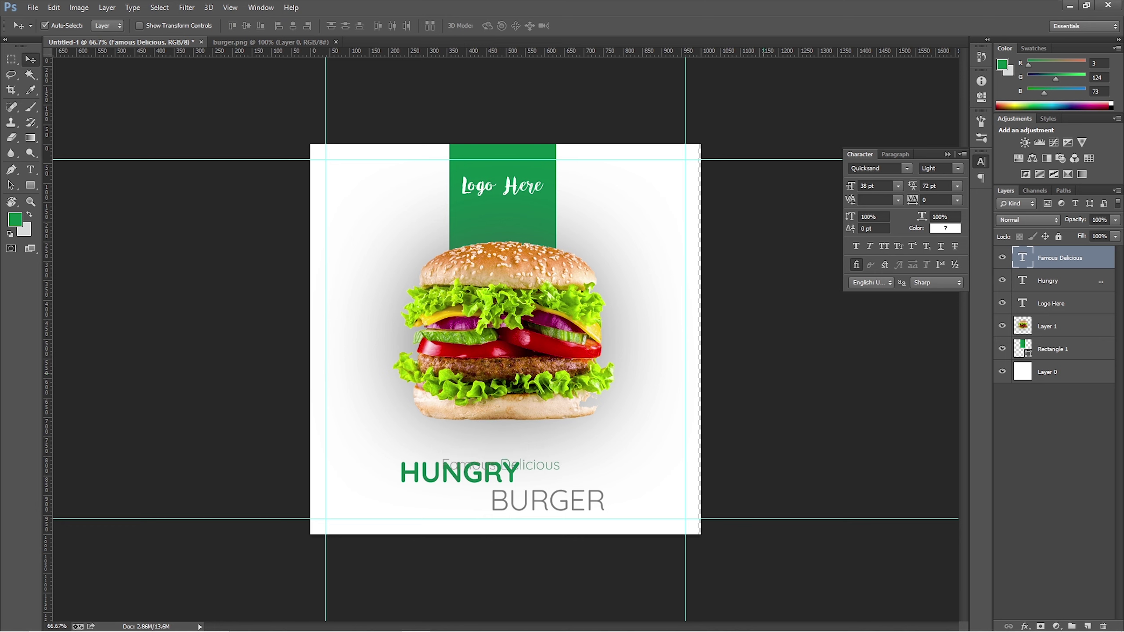
key("shift+Right")
key("shift+Right")
key("shift+Right")
key("shift+Right")
key("shift+Right")
key("shift+Right")
key("shift+Right")
key("shift+Right")
key("shift+Right")
key("shift+Right")
key("shift+Right")
key("Down")
key("Down")
key("Down")
key("Down")
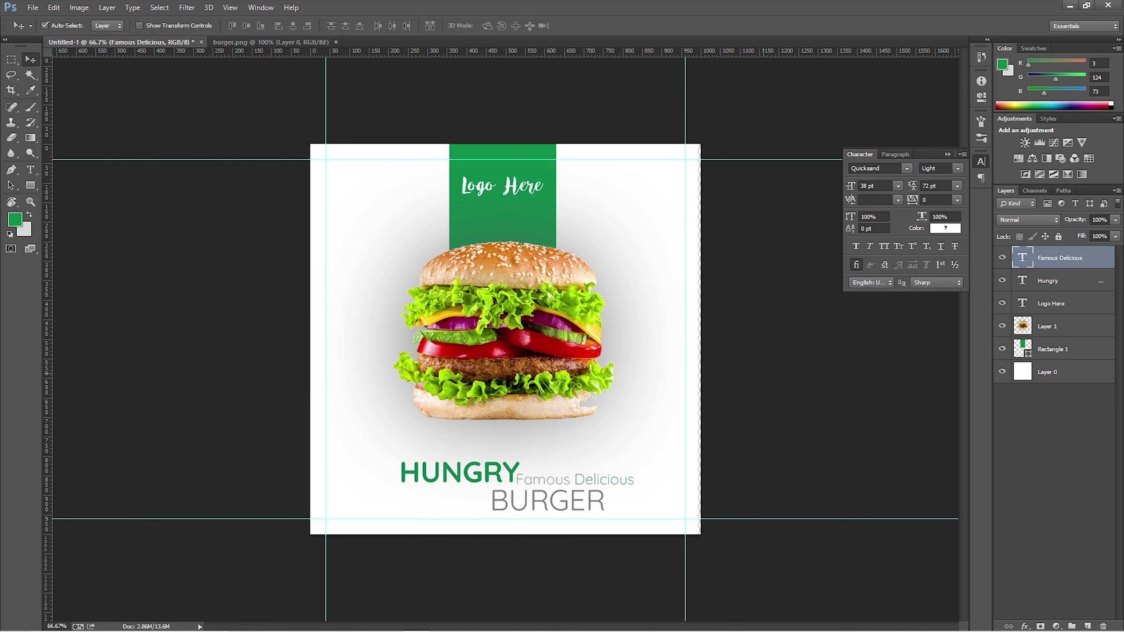
Reduce the Famous Delicious tagline to 29 pt and shift it left until it ends above BURGER's right edge.
key("t")
left_click(583, 479)
key("ctrl+a")
left_click(222, 26)
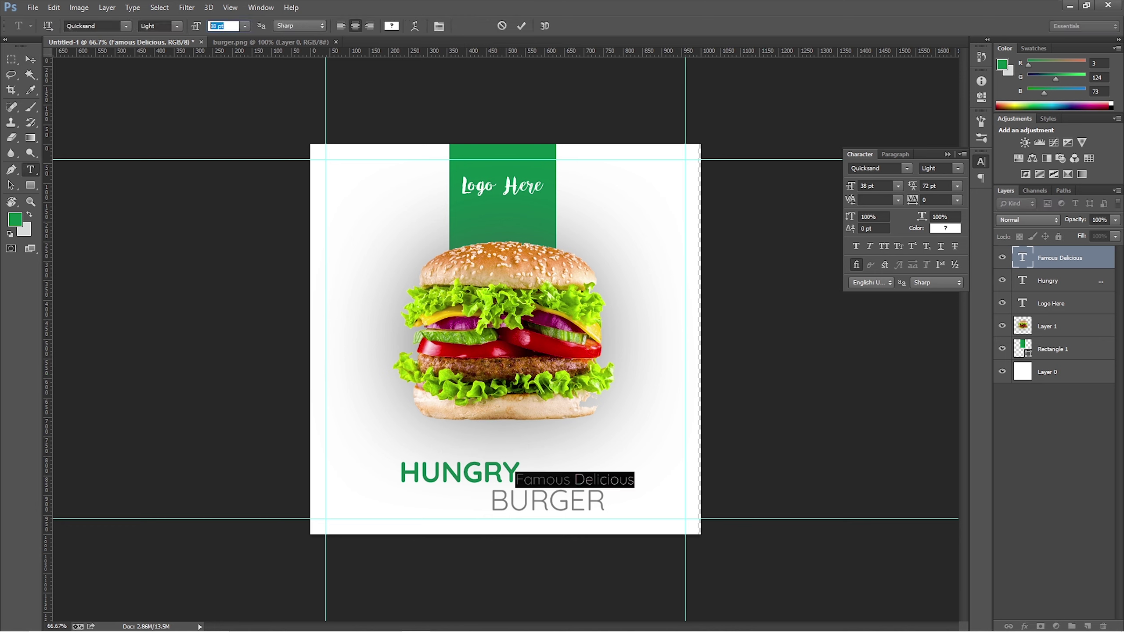
key("Down")
key("Down")
key("Down")
key("Down")
key("Down")
key("Down")
key("Down")
key("Down")
key("Down")
left_click(31, 60)
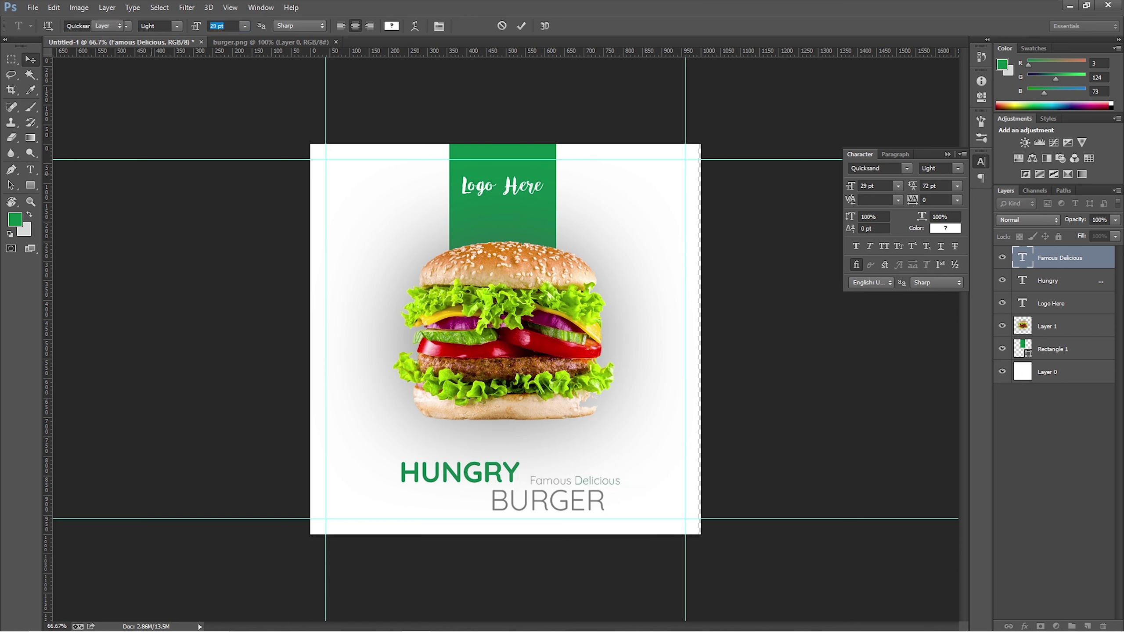
key("shift+Left")
key("shift+Left")
key("shift+Left")
key("shift+Left")
key("shift+Left")
Set the tagline's size to 25 pt and nudge it slightly left and up beside HUNGRY.
key("t")
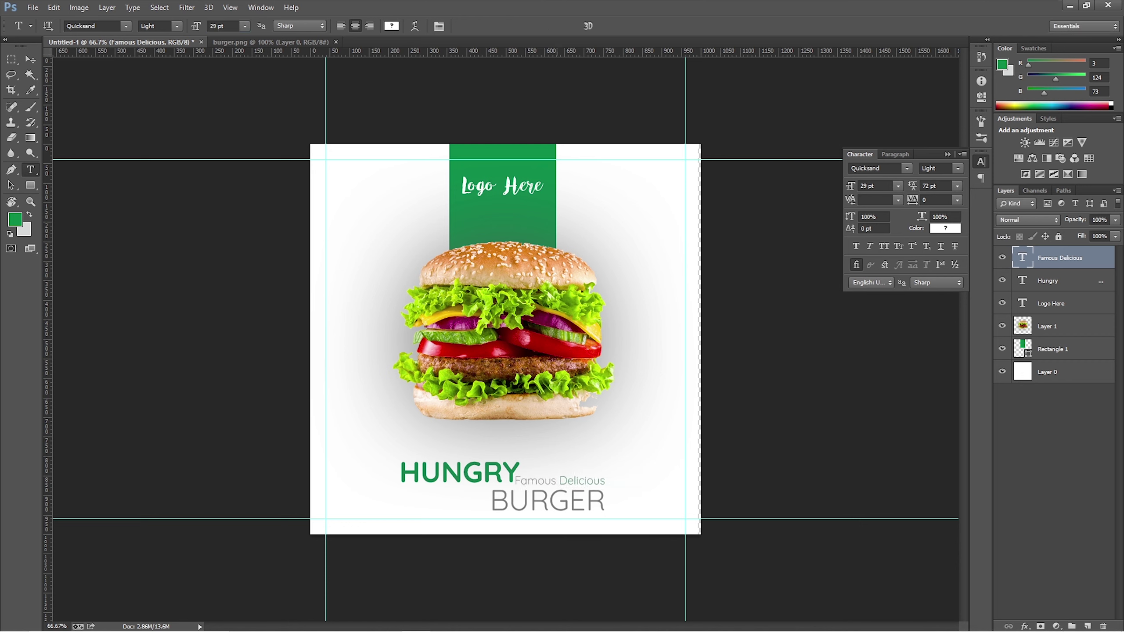
left_click(575, 481)
key("ctrl+a")
left_click(195, 26)
key("Down")
key("Down")
key("Down")
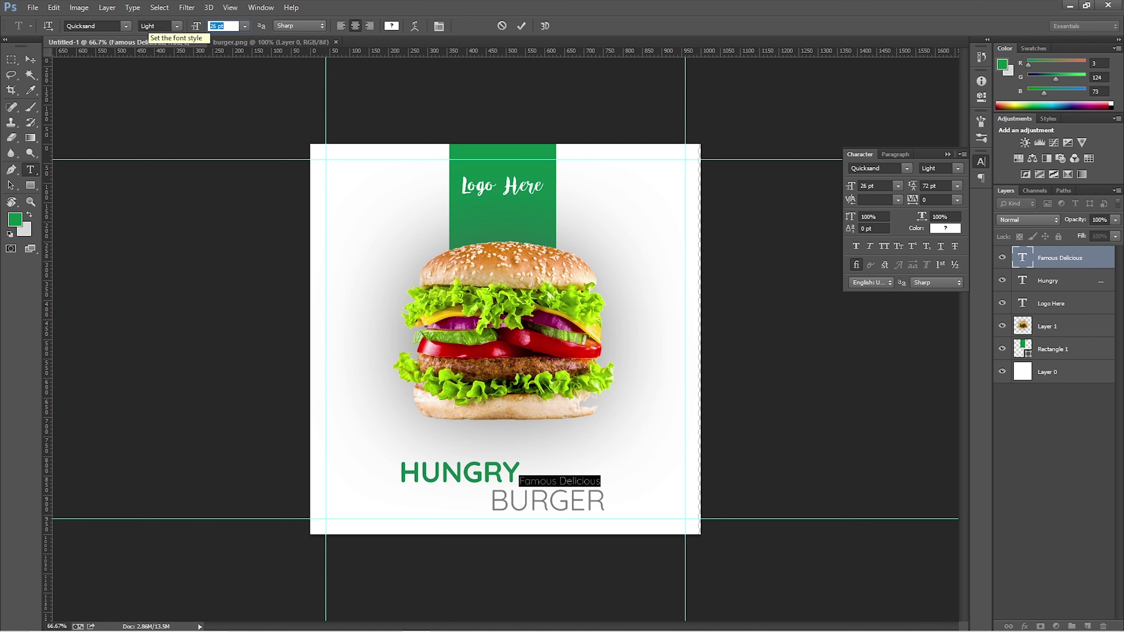
key("Down")
left_click(31, 59)
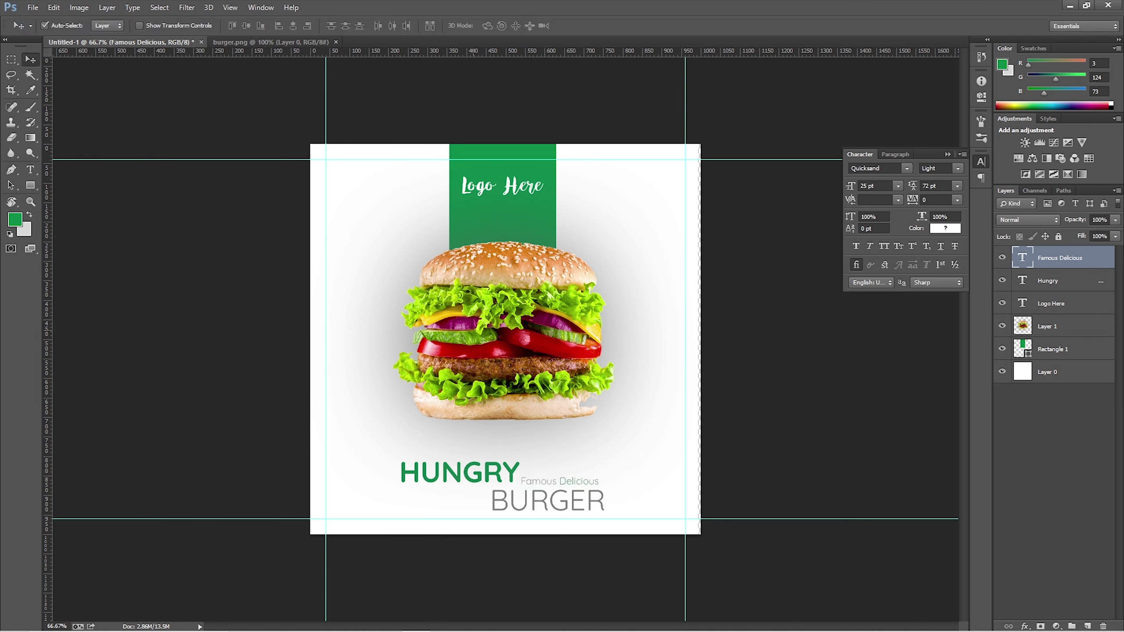
key("shift+Left")
key("Left")
key("Left")
key("Left")
key("Left")
key("Up")
key("Up")
key("Up")
Place a horizontal guide along HUNGRY's baseline and nudge the Famous Delicious tagline up to sit on it.
key("ctrl+plus")
key("ctrl+plus")
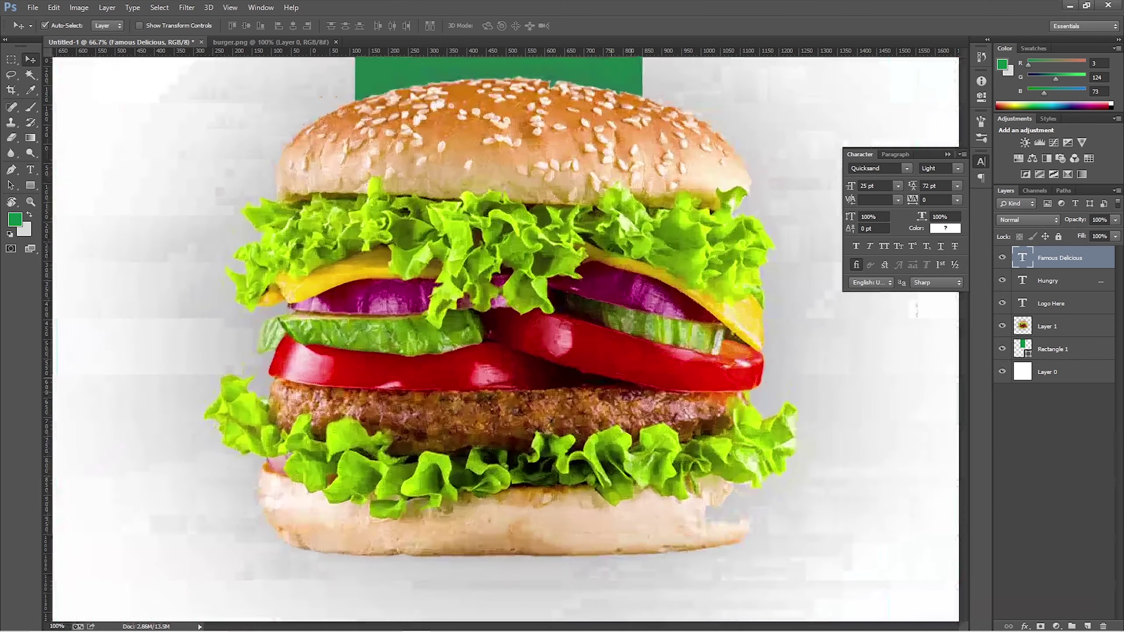
left_click_drag(583, 553, 452, 182)
left_click_drag(449, 52, 502, 400)
key("ctrl+plus")
key("ctrl+plus")
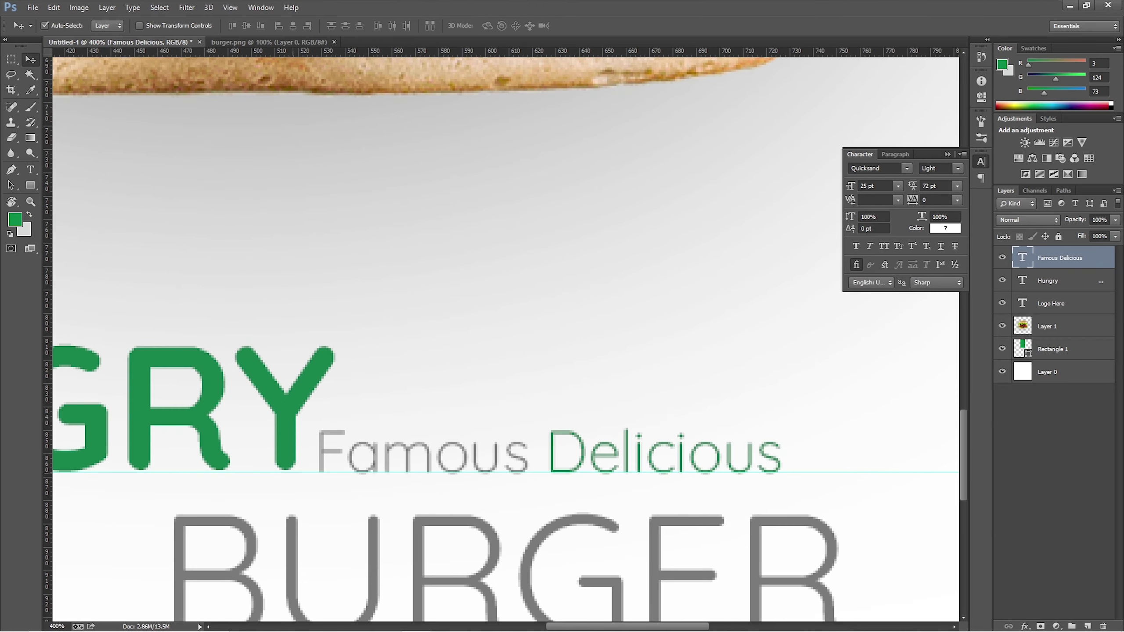
scroll(504, 336, "left", 5)
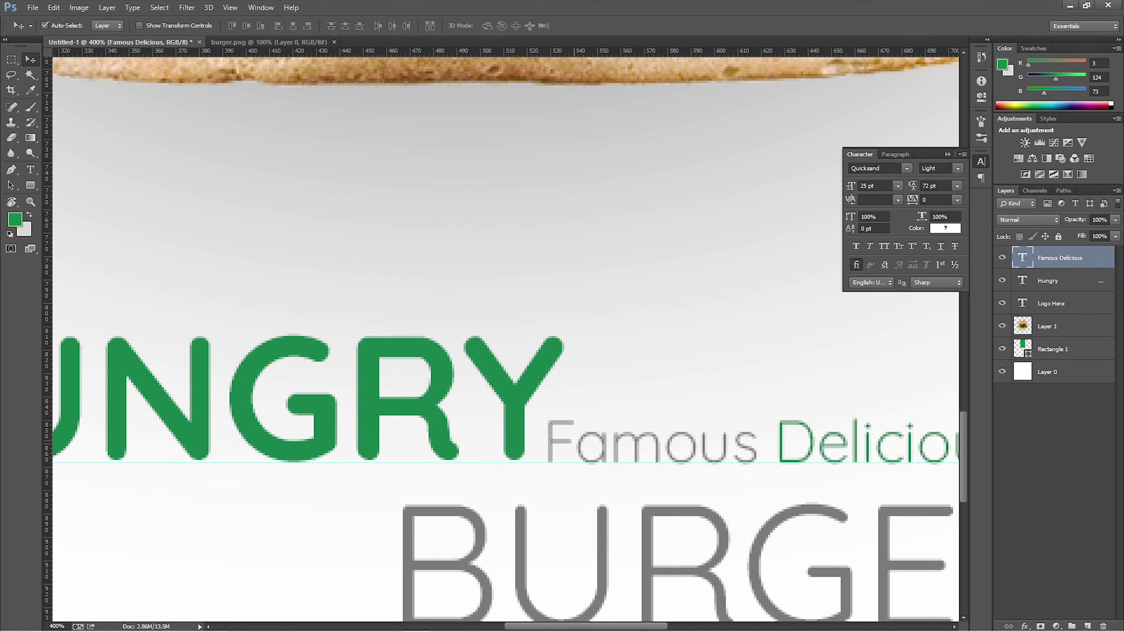
key("Up")
scroll(504, 336, "right", 5)
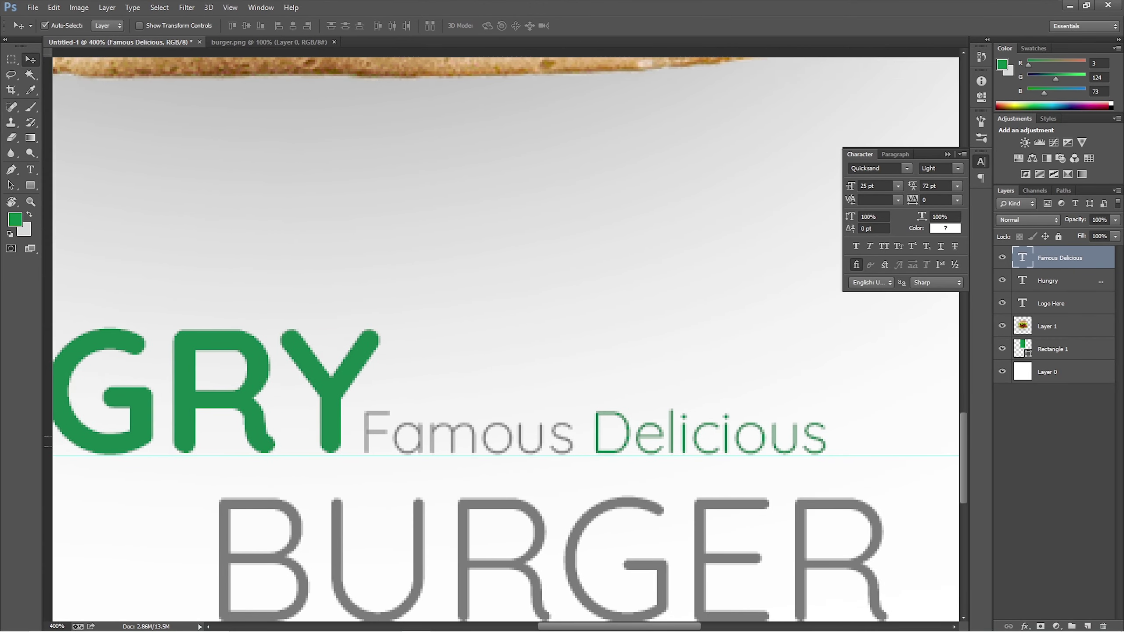
Shift the tagline slightly right, clear of HUNGRY's Y, and place a vertical guide along BURGER's right edge.
left_click_drag(304, 419, 328, 419)
left_click_drag(47, 336, 824, 394)
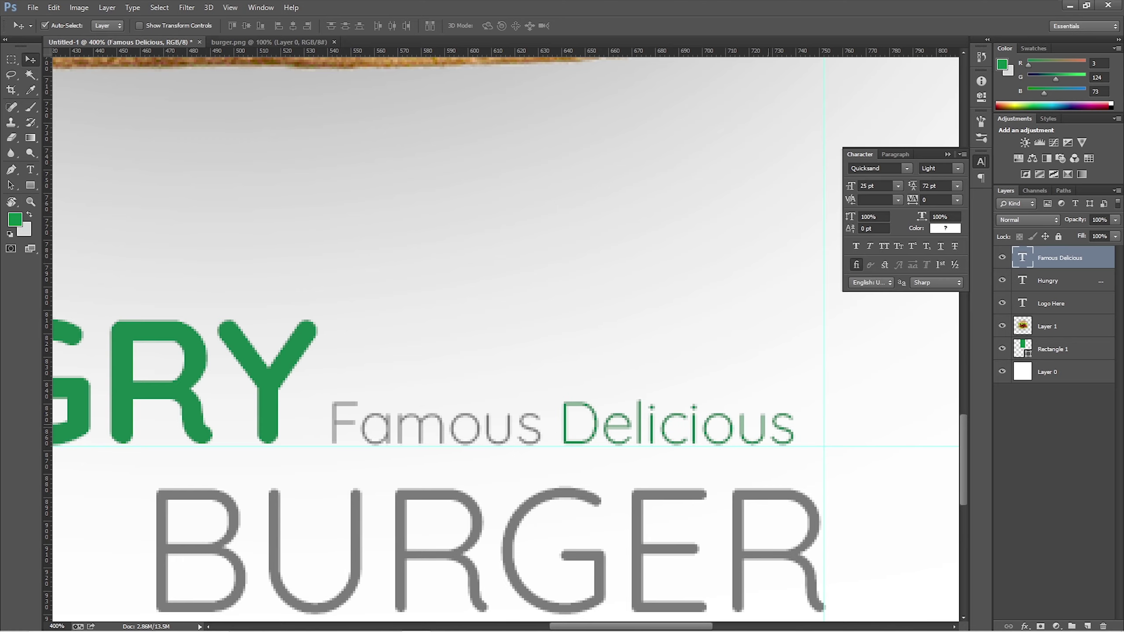
key("ctrl+minus")
key("ctrl+minus")
key("ctrl+minus")
key("ctrl+minus")
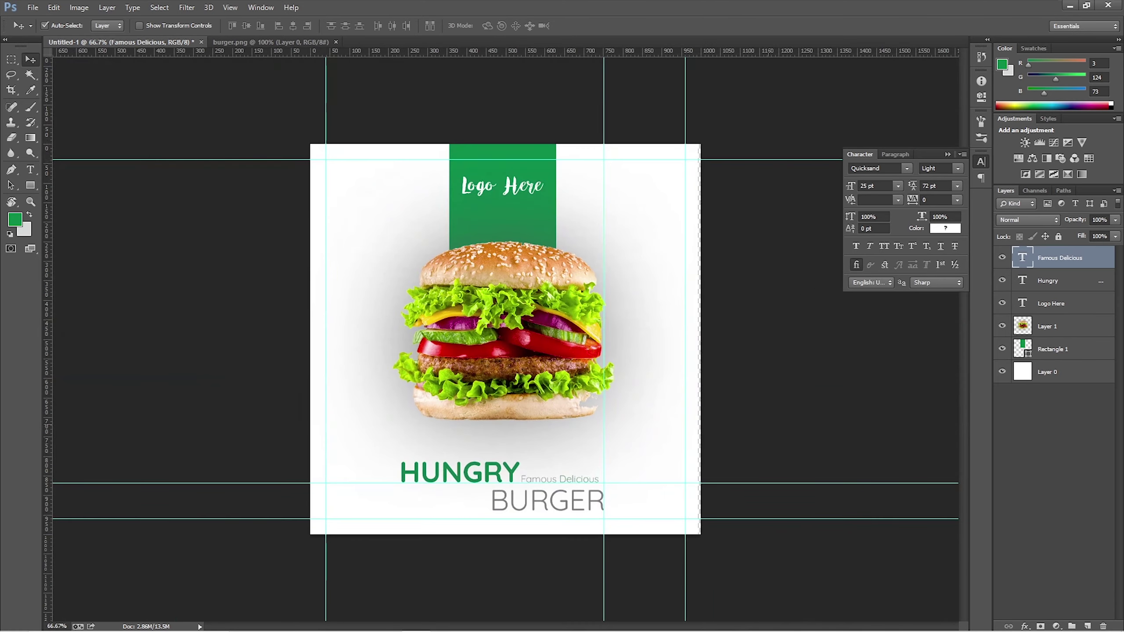
Hide the guides and transform the background layer so it covers the whole canvas up to the right edge.
key("ctrl+semicolon")
left_click(1056, 373)
key("ctrl+t")
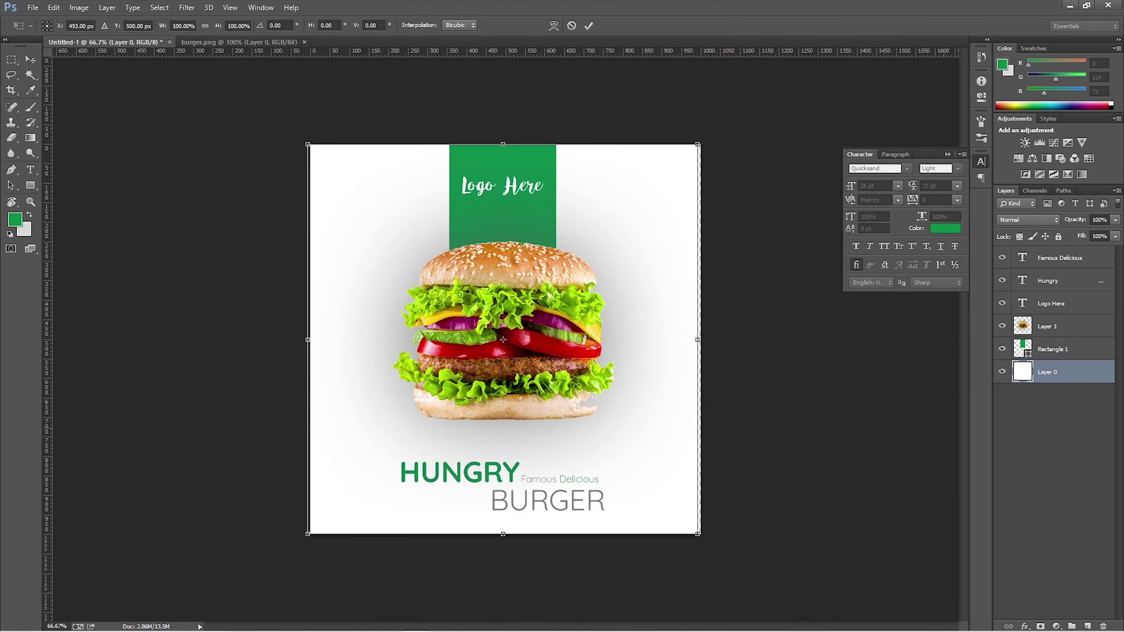
key("Return")
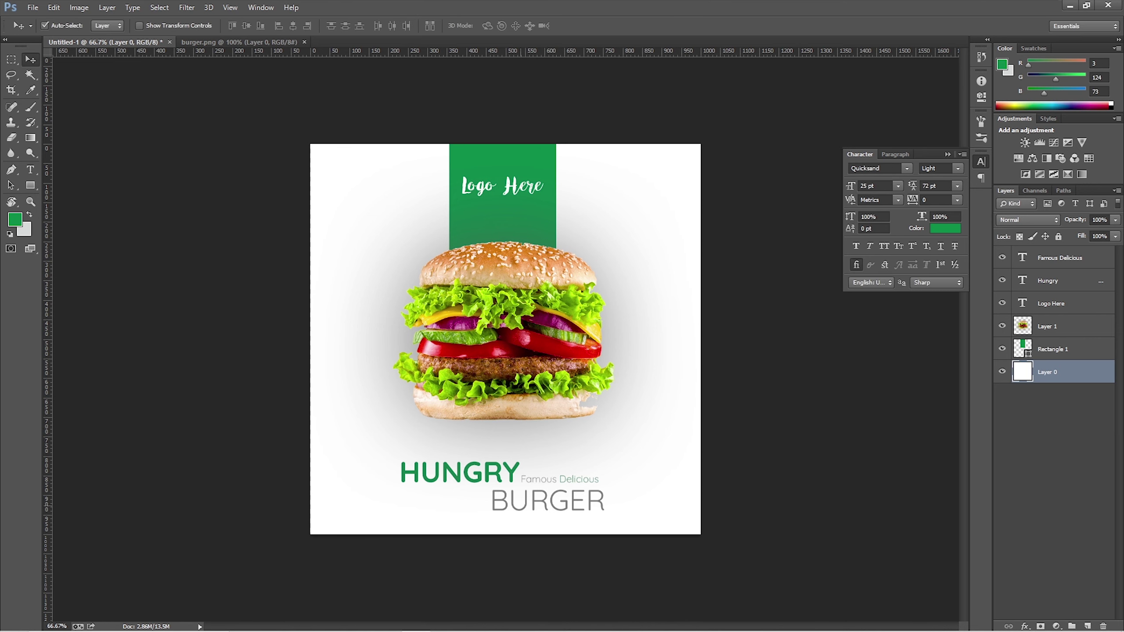
Try adjusting the spaces in front of BURGER to shift the word horizontally.
key("t")
left_click(494, 502)
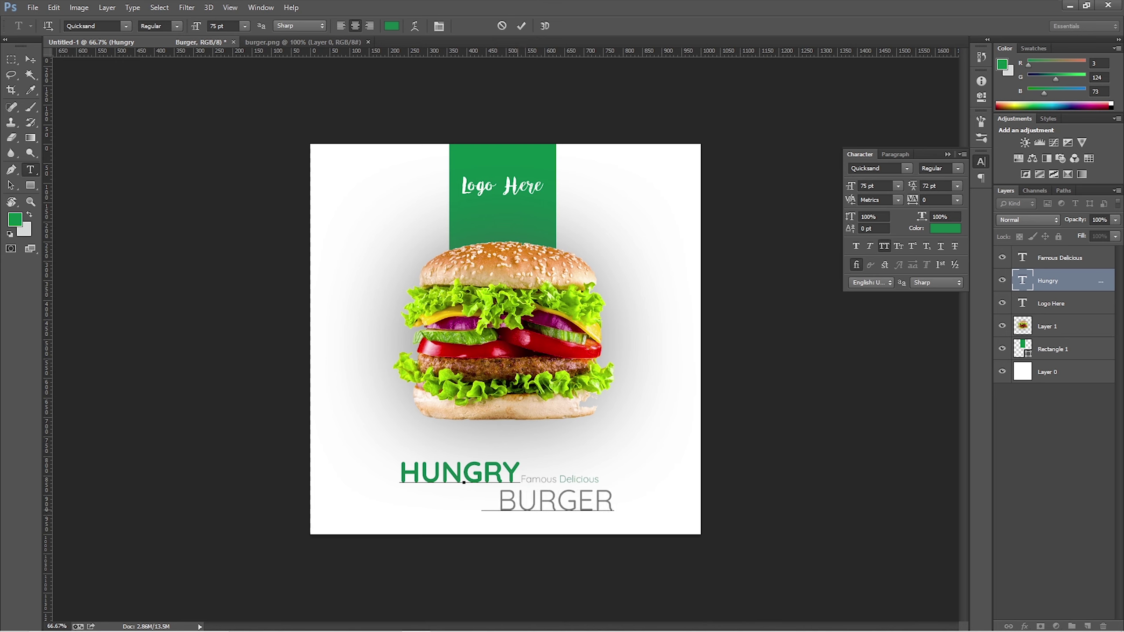
key("BackSpace")
key("BackSpace")
key("BackSpace")
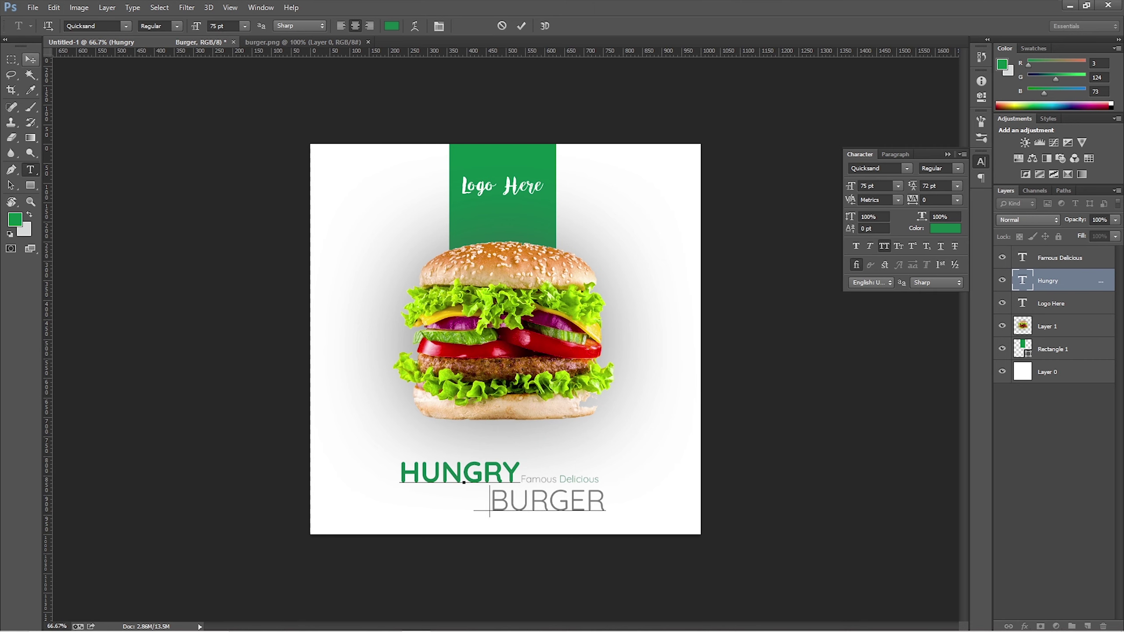
left_click(31, 59)
Show the guides, nudge the Famous Delicious tagline slightly left, and hide the guides again.
key("ctrl+semicolon")
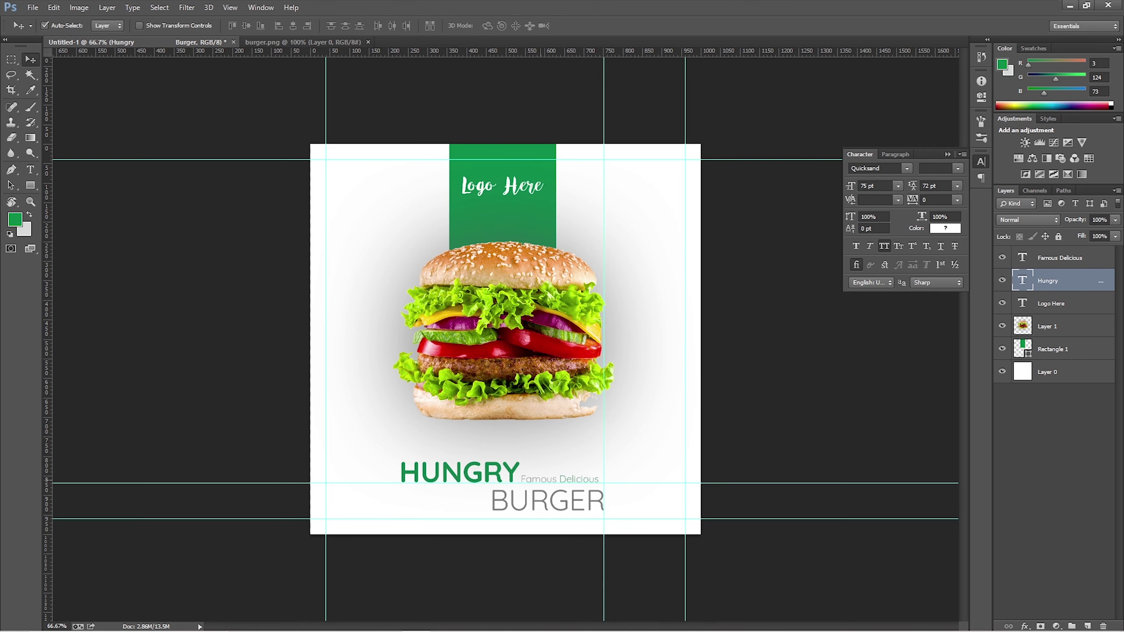
left_click(540, 480)
key("Left")
key("Left")
key("ctrl+semicolon")
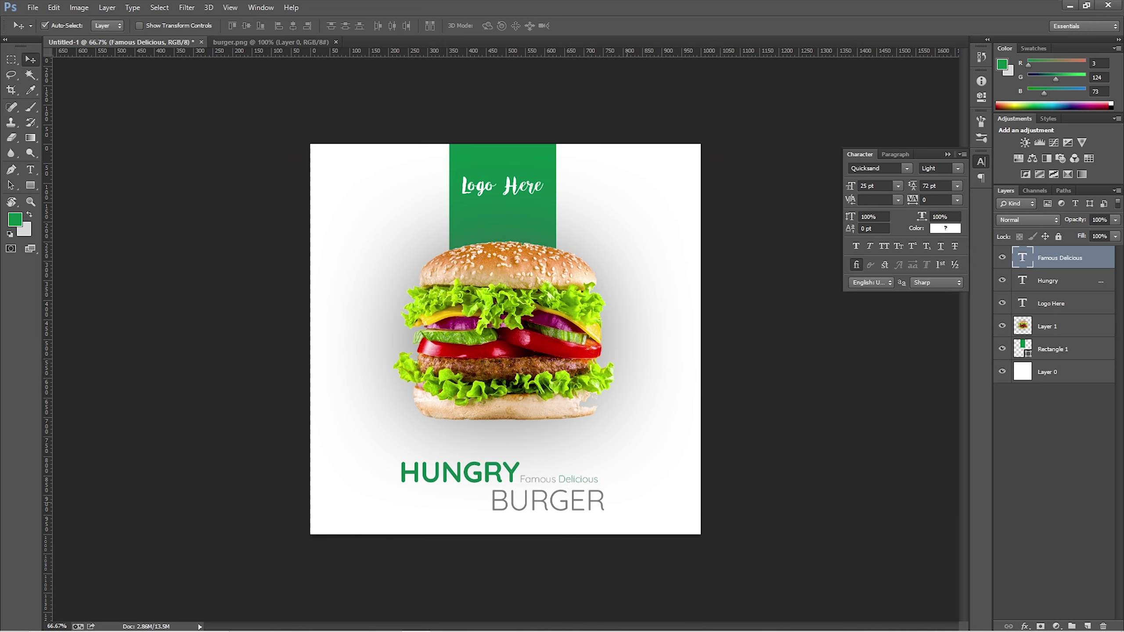